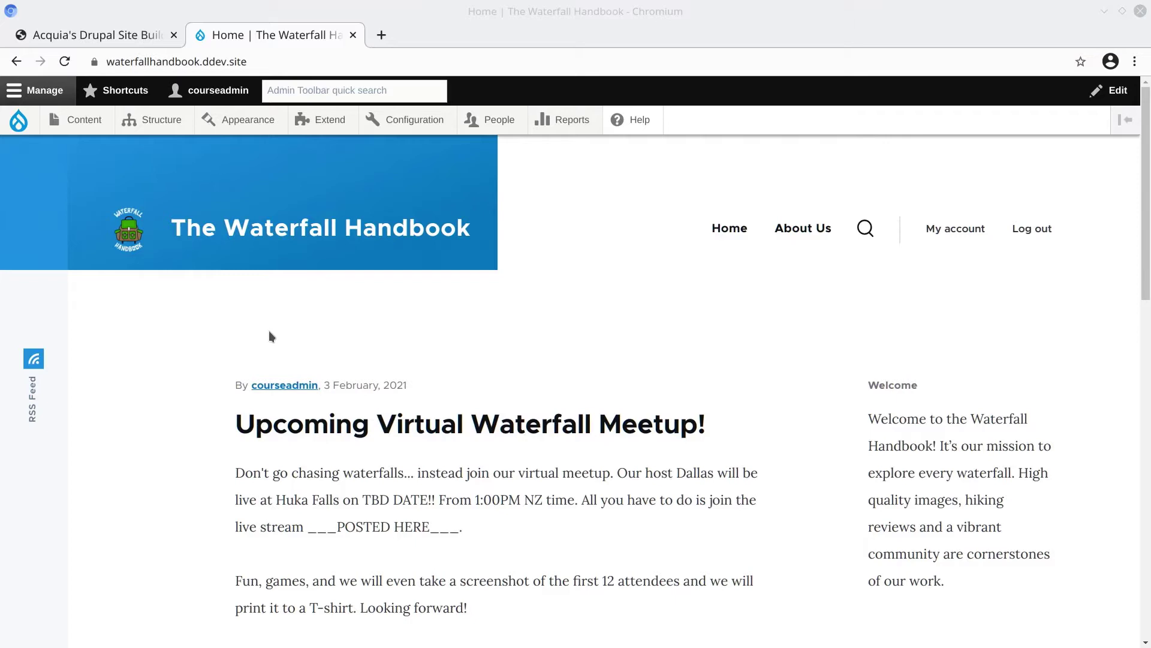
- Filter the Extend module list by 'media' and install the Media and Media Library modules
left_click(322, 122)
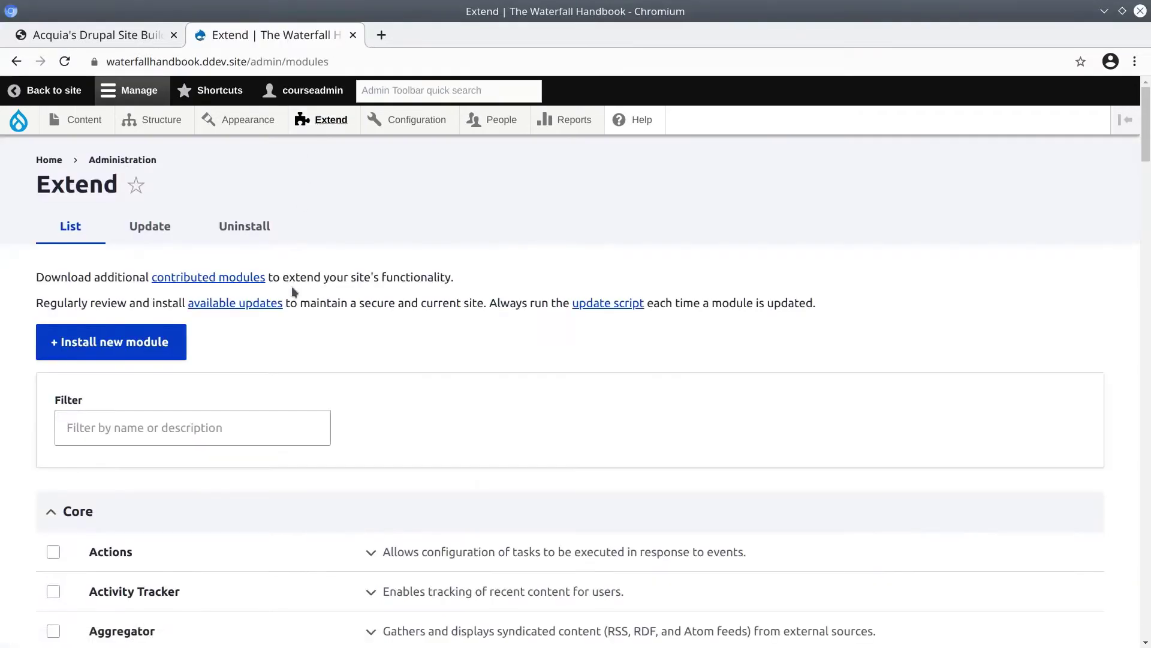
left_click(205, 430)
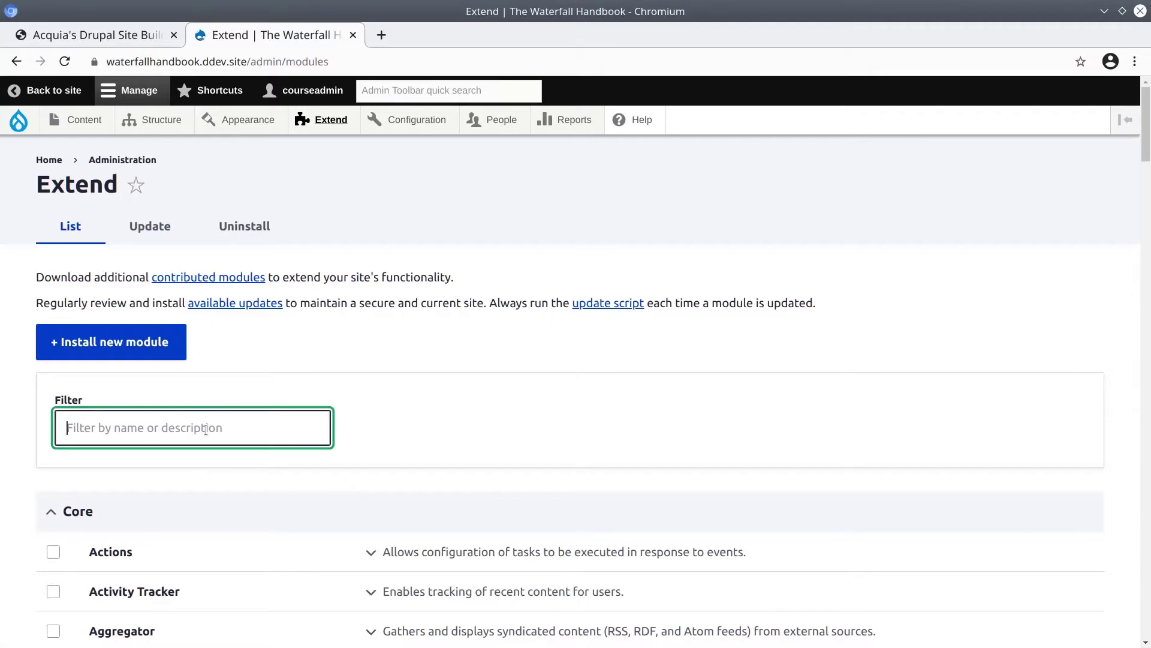
type("media")
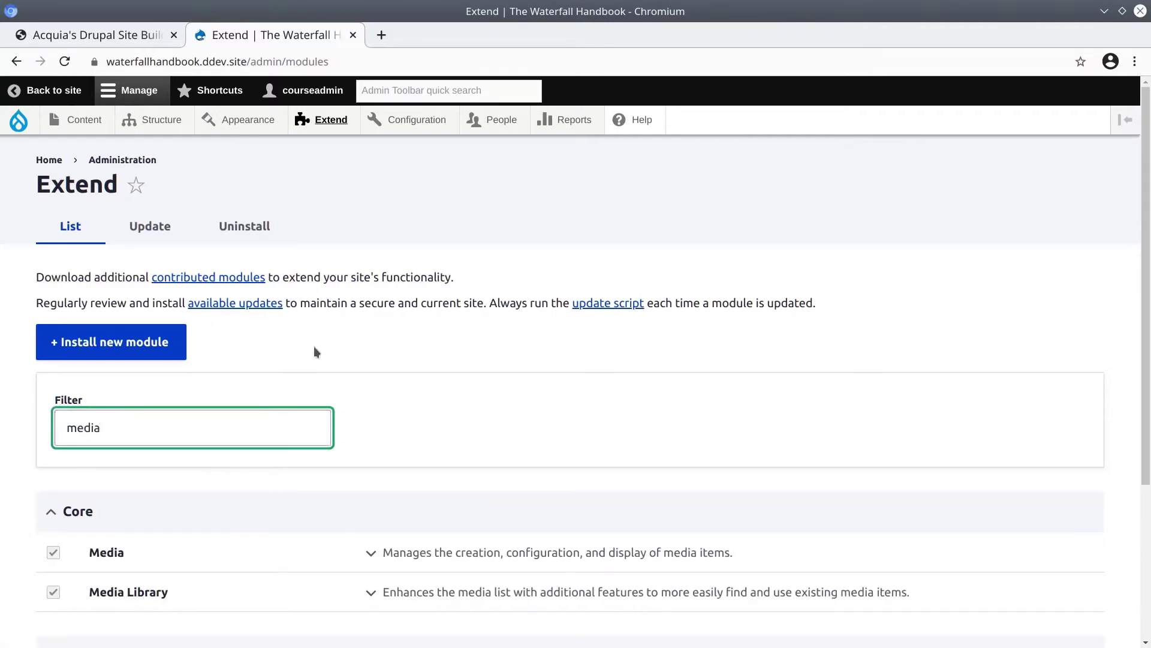
scroll(322, 491, "down", 3)
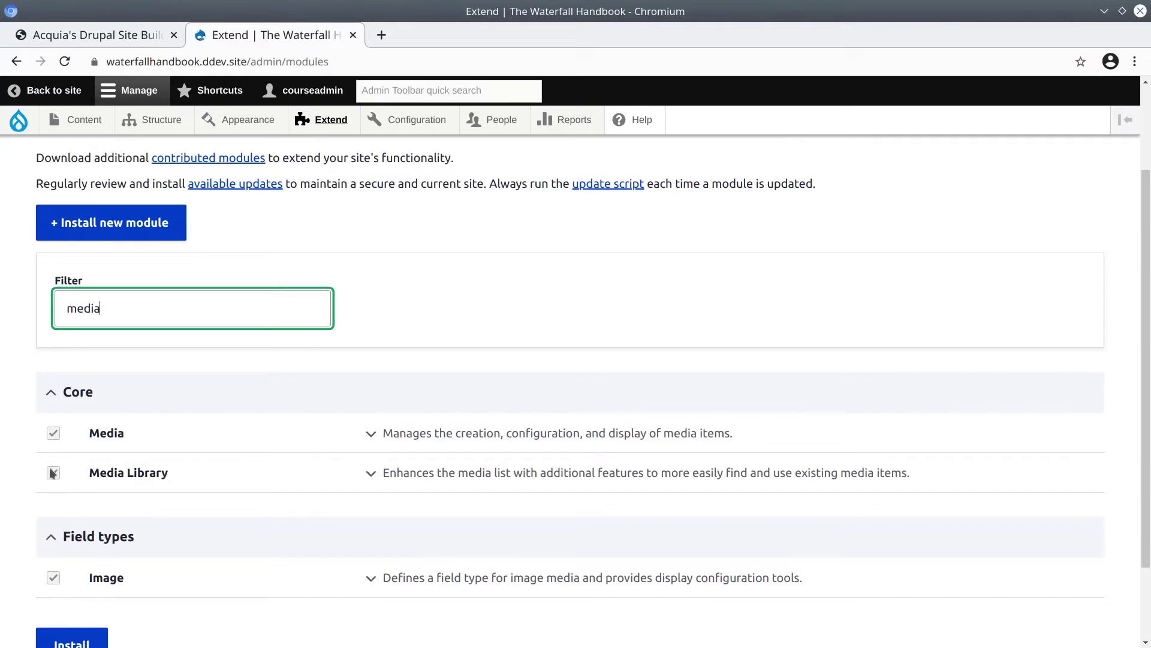
scroll(79, 473, "down", 2)
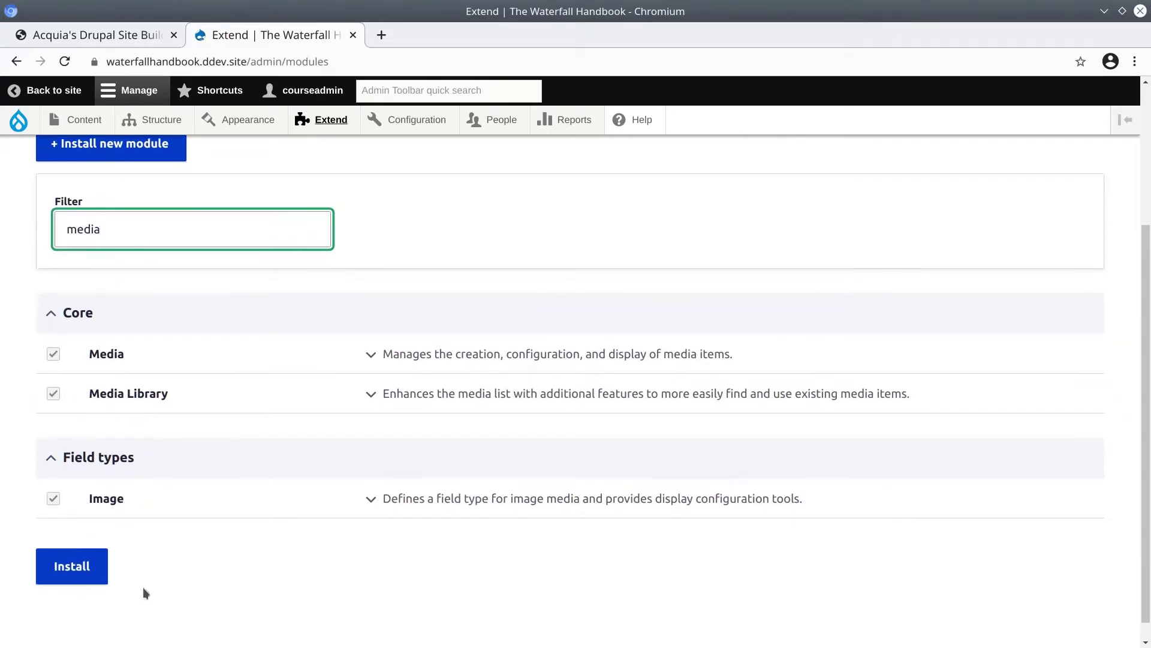
left_click(96, 571)
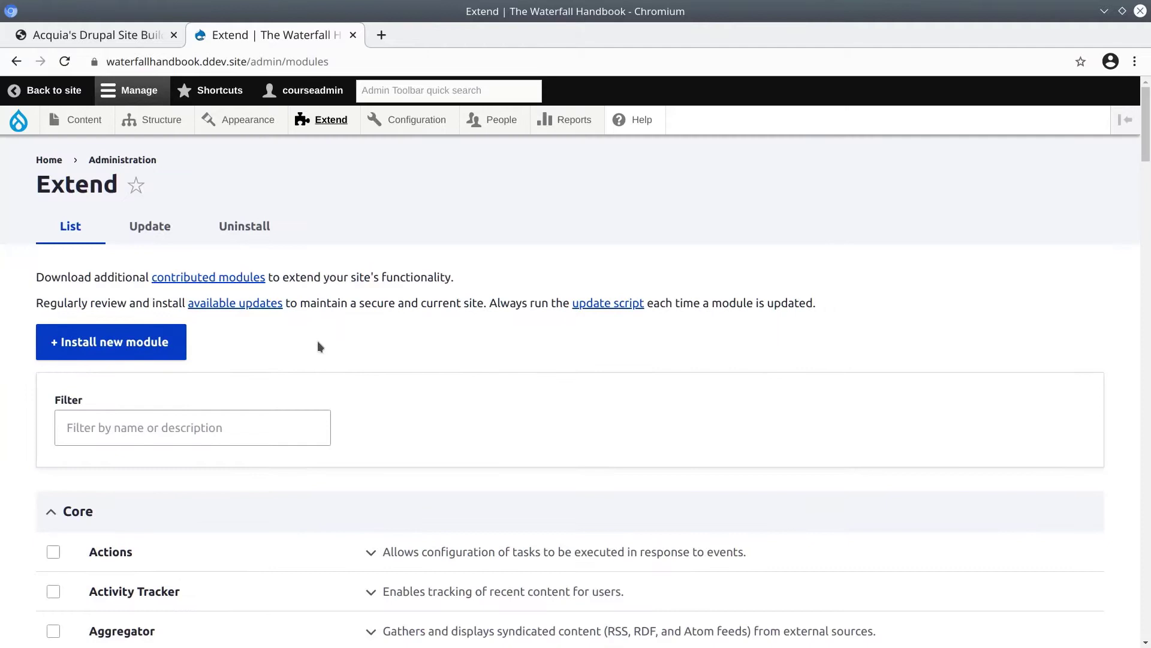
- Go to Structure > Media types and highlight Audio, Document, Image, Remote video and Video
mouse_move(152, 124)
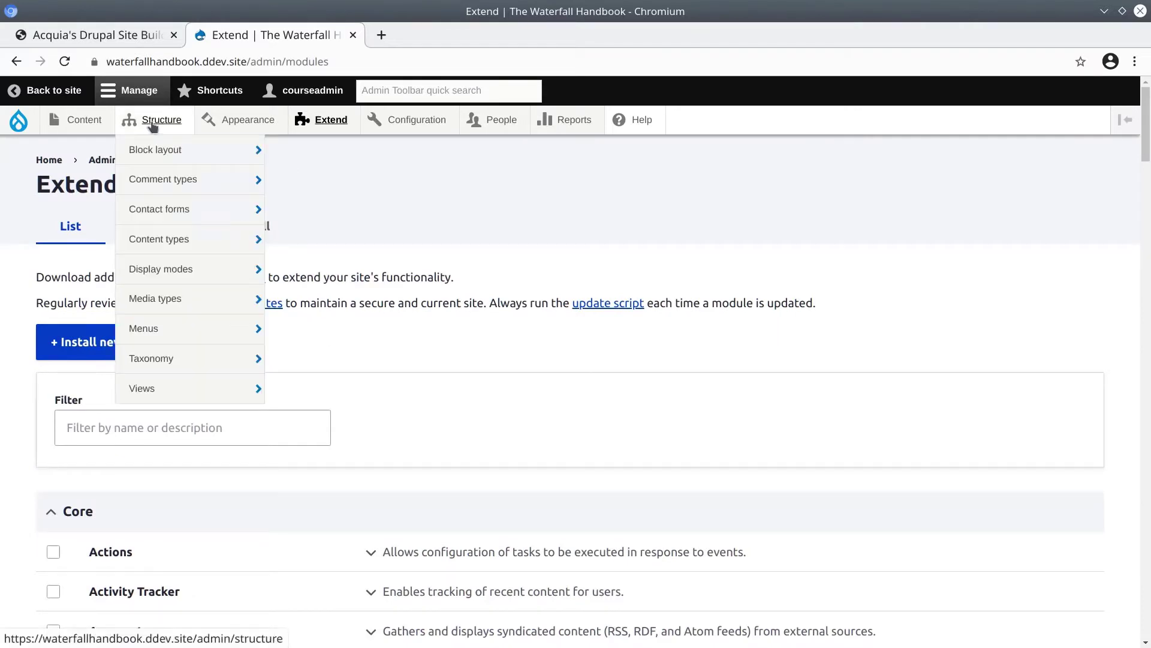
mouse_move(158, 306)
left_click(161, 301)
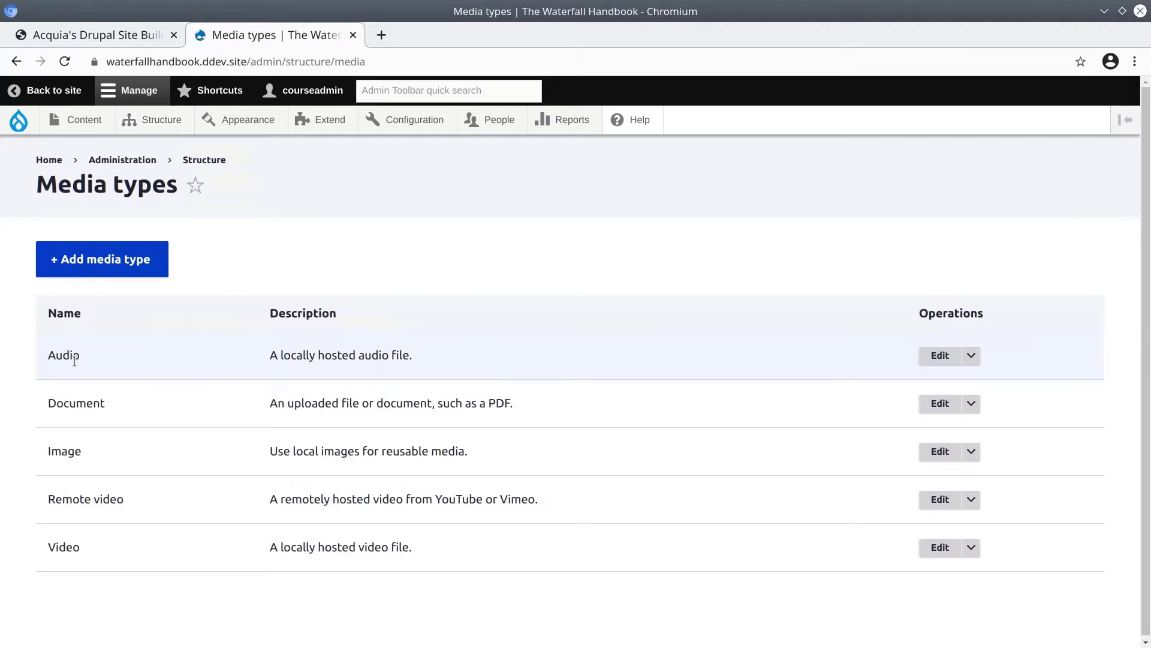
double_click(64, 353)
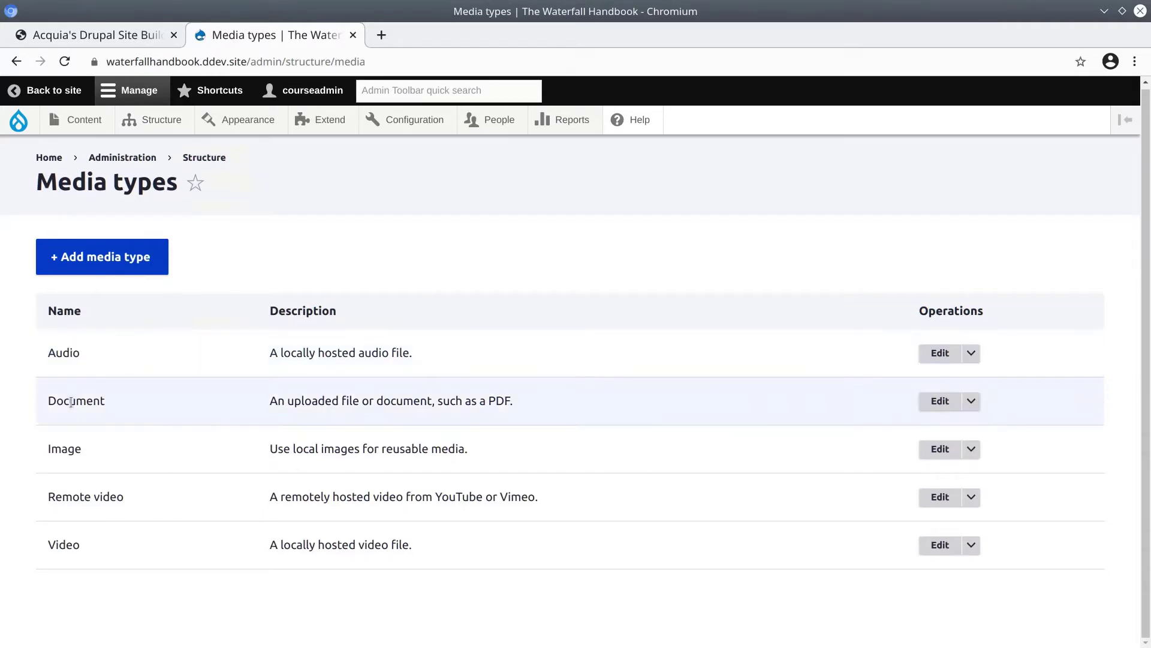
double_click(76, 401)
double_click(64, 449)
double_click(69, 496)
double_click(66, 560)
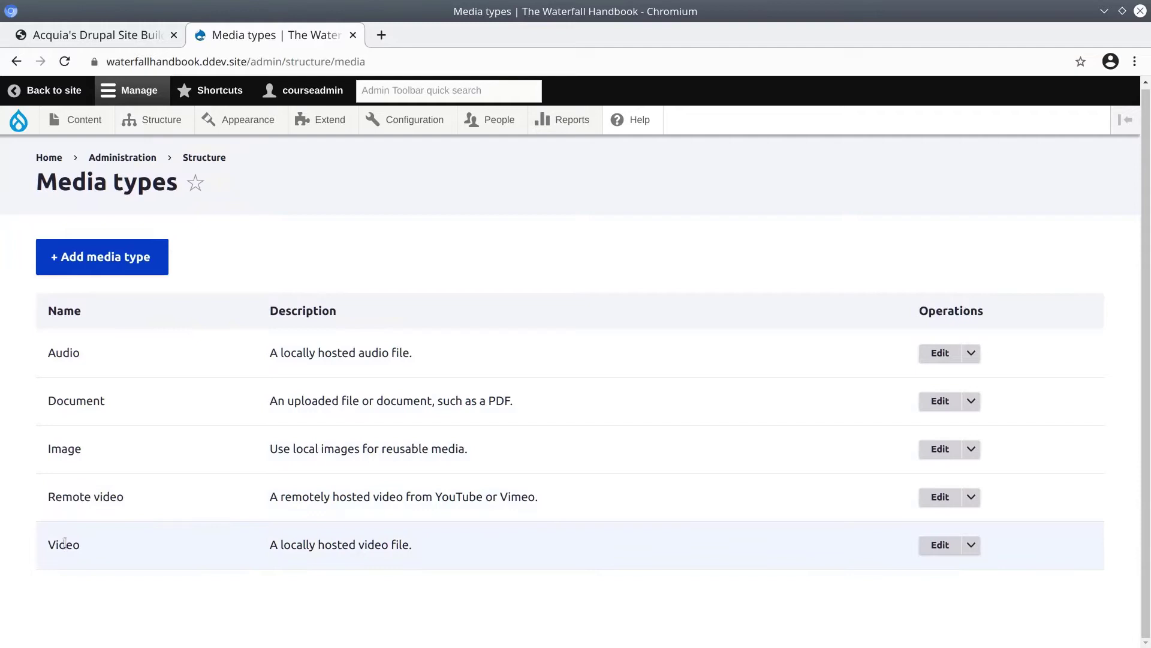
left_click(305, 445)
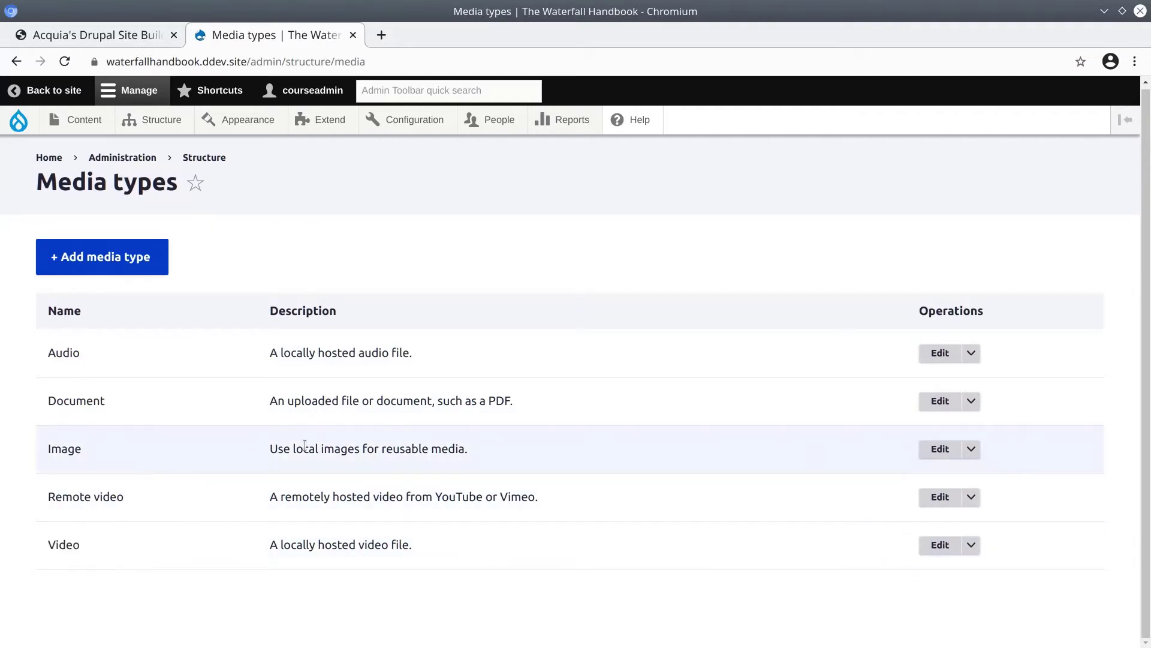
- Review the Image media type's settings, noting its media source cannot be changed
left_click(940, 457)
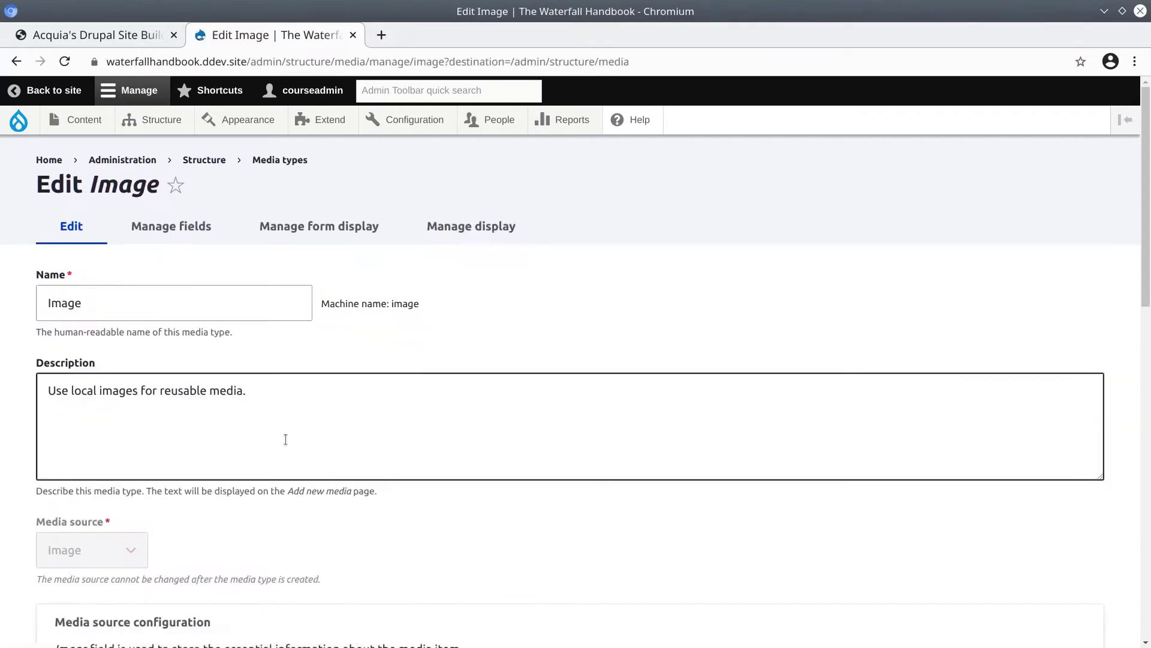
scroll(286, 439, "down", 1)
scroll(82, 429, "down", 3)
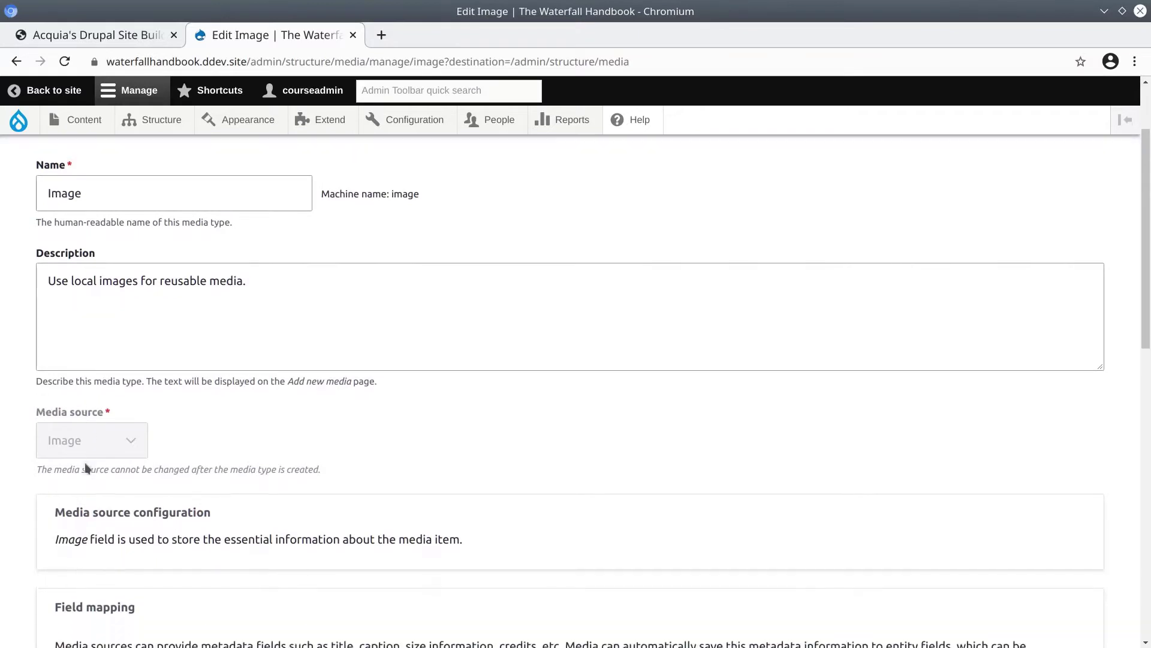
left_click_drag(40, 384, 275, 387)
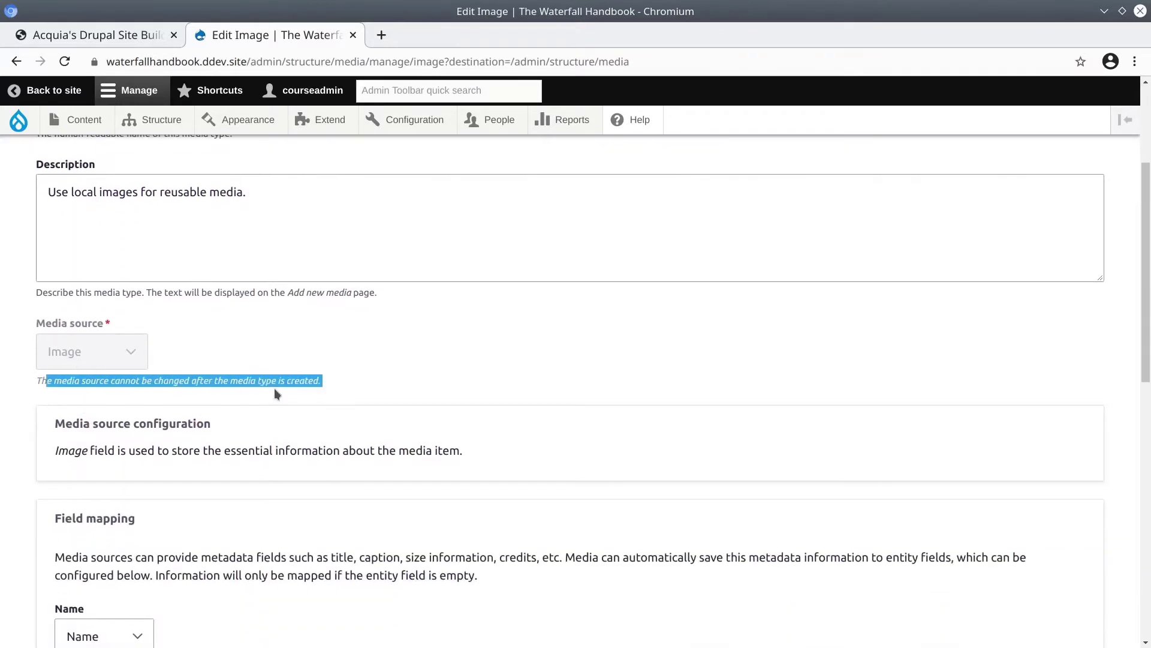
left_click(271, 386)
triple_click(263, 382)
scroll(263, 382, "up", 4)
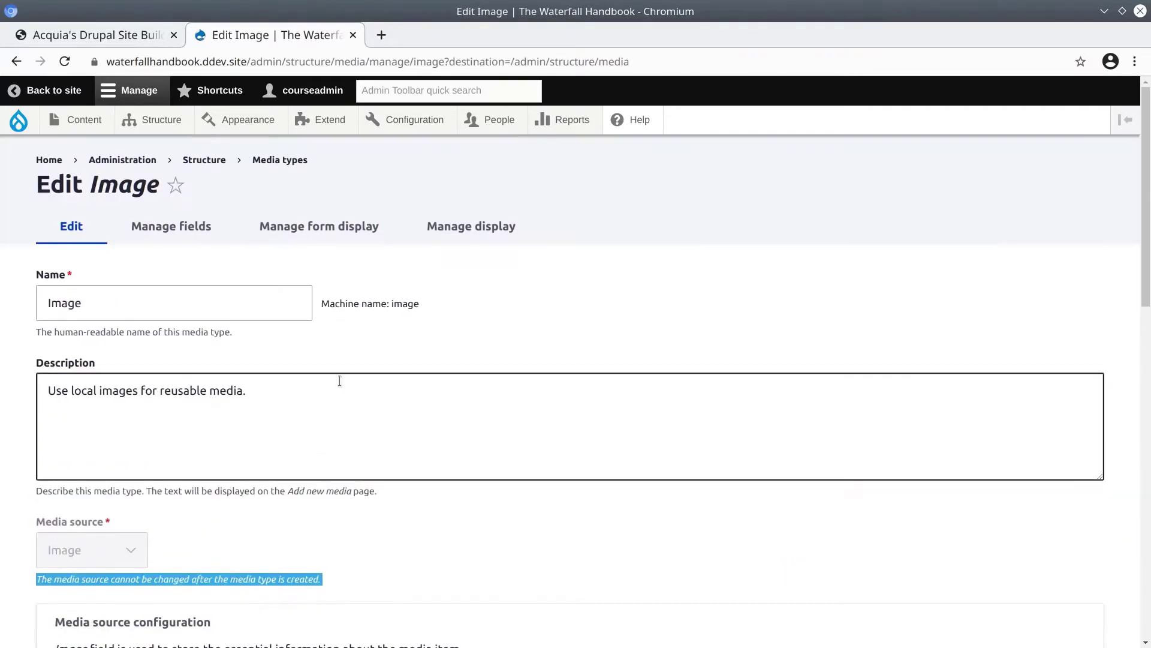
left_click(14, 61)
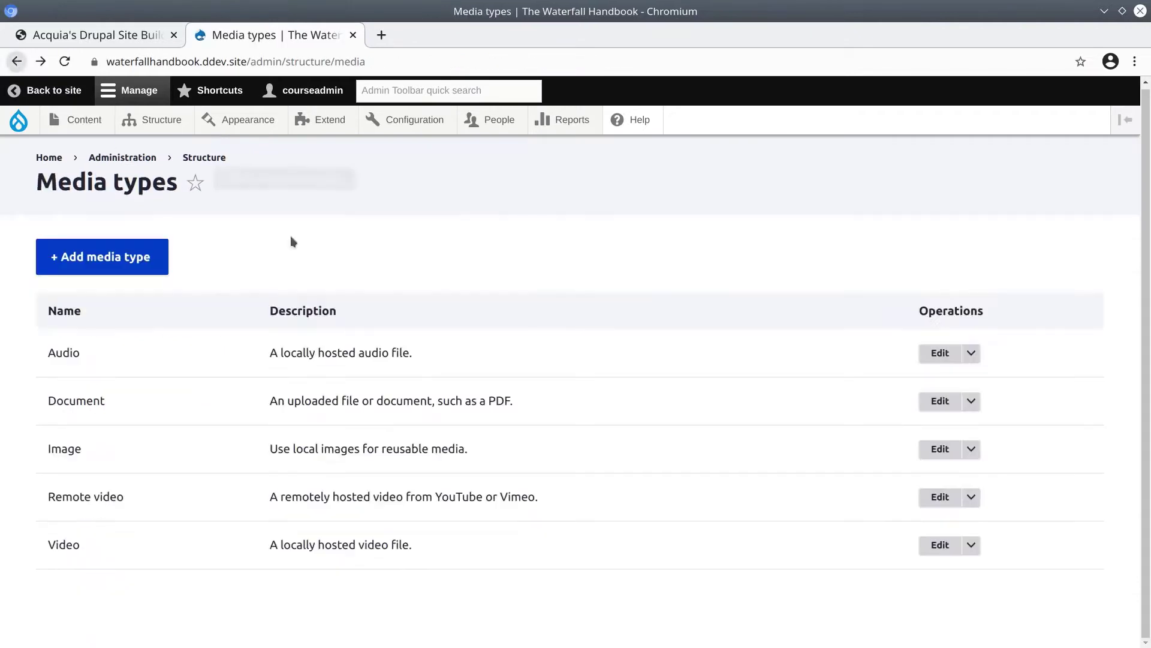
- Review the Remote video media type's description and settings, then return to the list
triple_click(524, 496)
left_click(593, 501)
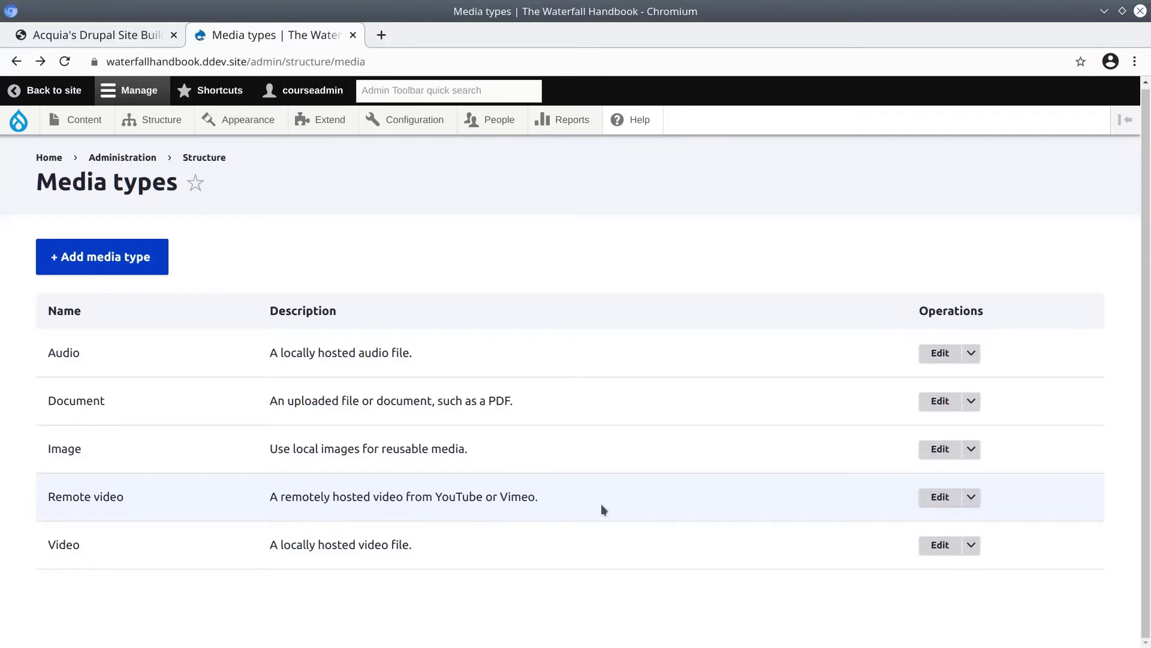
triple_click(602, 505)
left_click(940, 496)
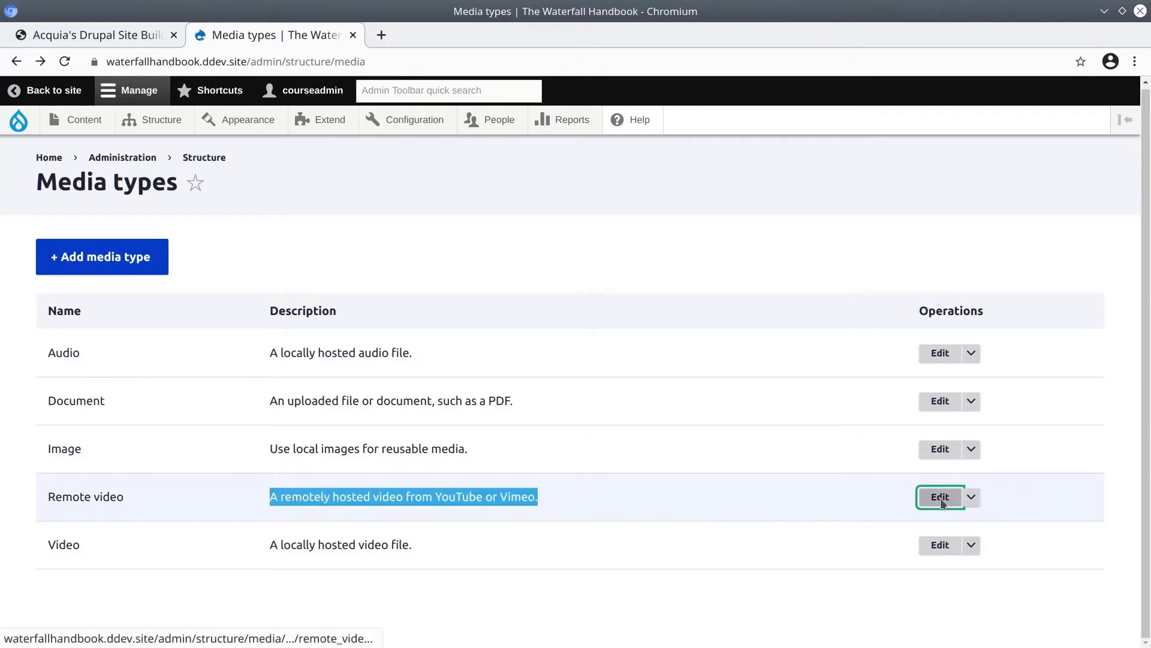
scroll(384, 493, "down", 2)
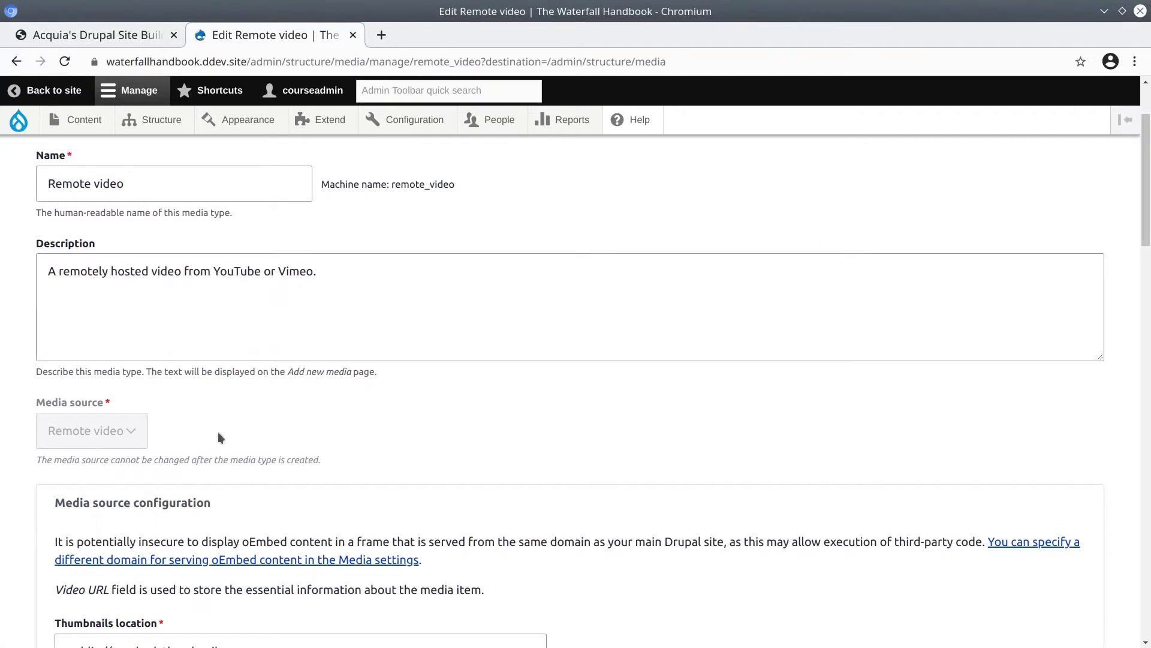
scroll(218, 432, "up", 2)
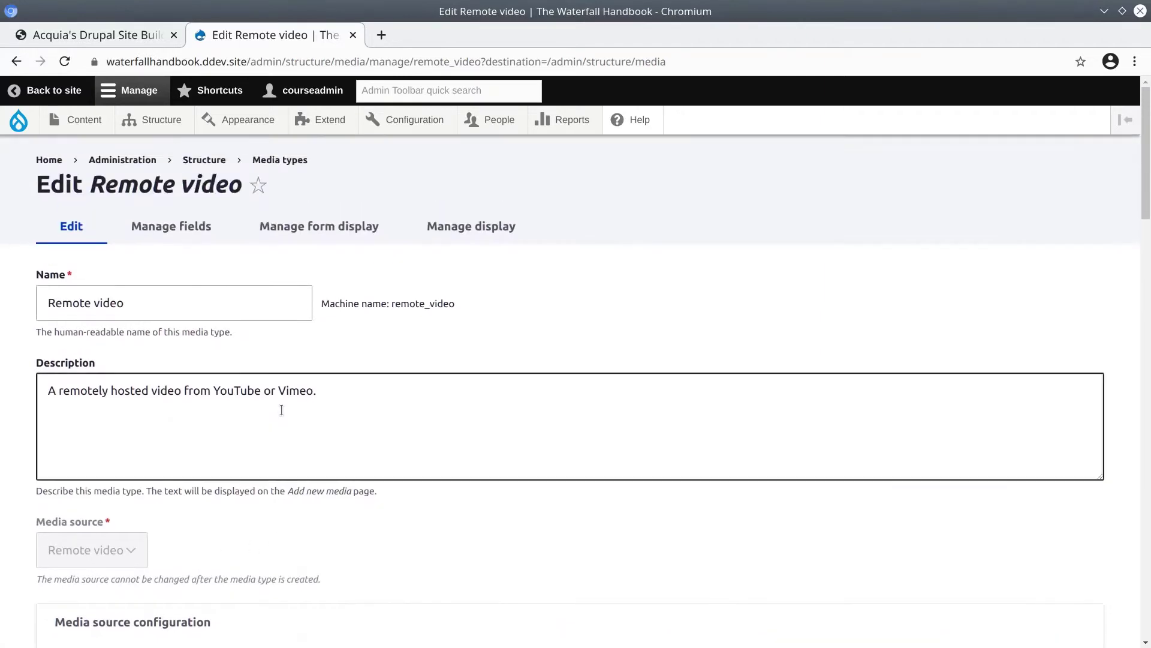
left_click(17, 60)
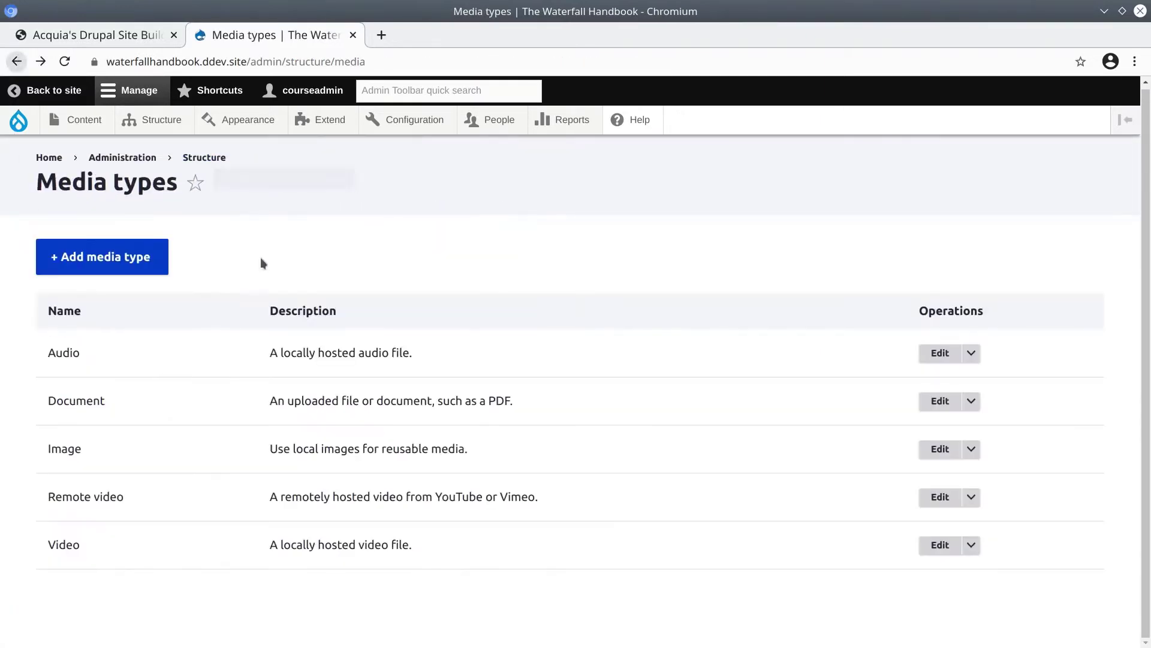
left_click(132, 263)
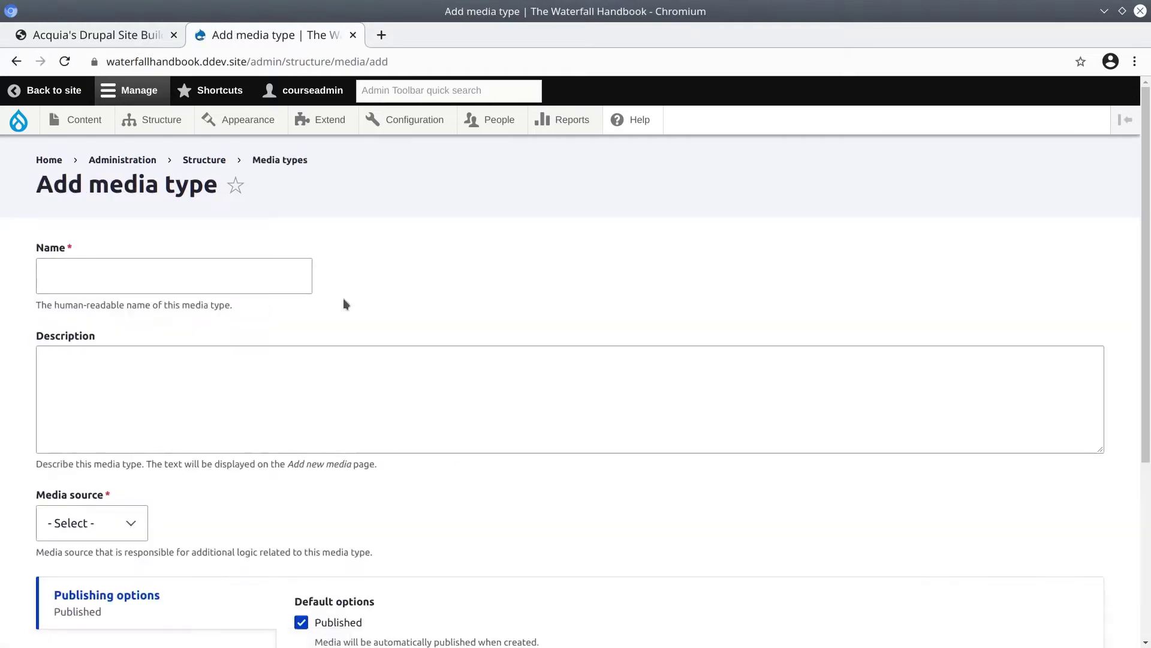
scroll(315, 329, "down", 3)
left_click(135, 330)
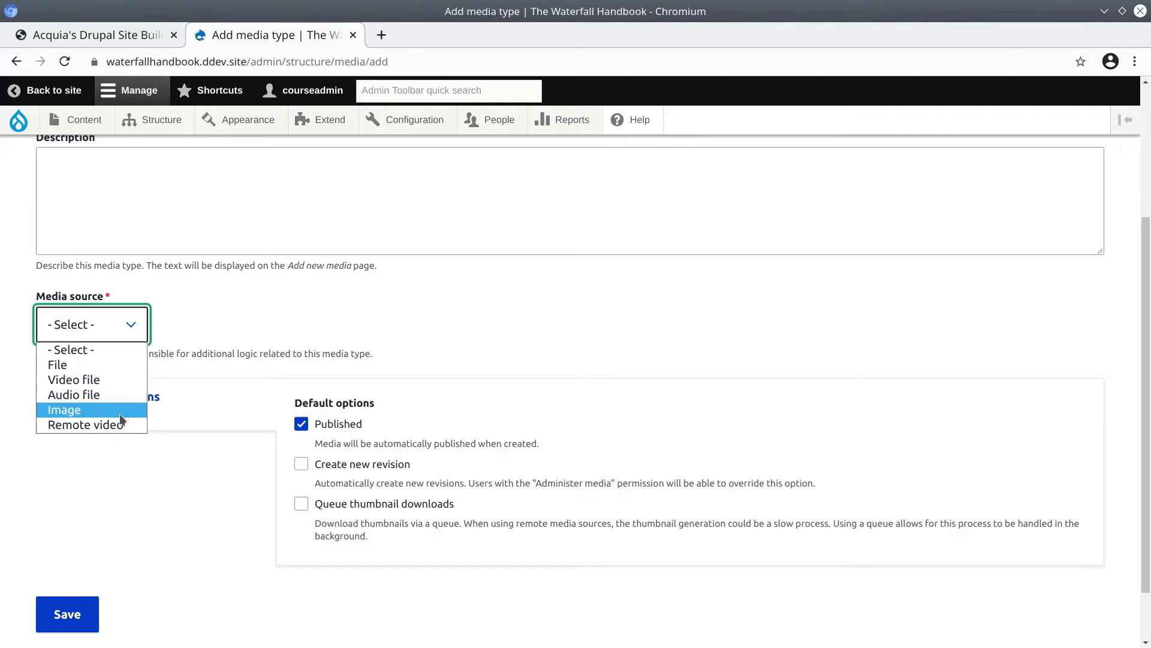
left_click(270, 282)
scroll(276, 283, "up", 5)
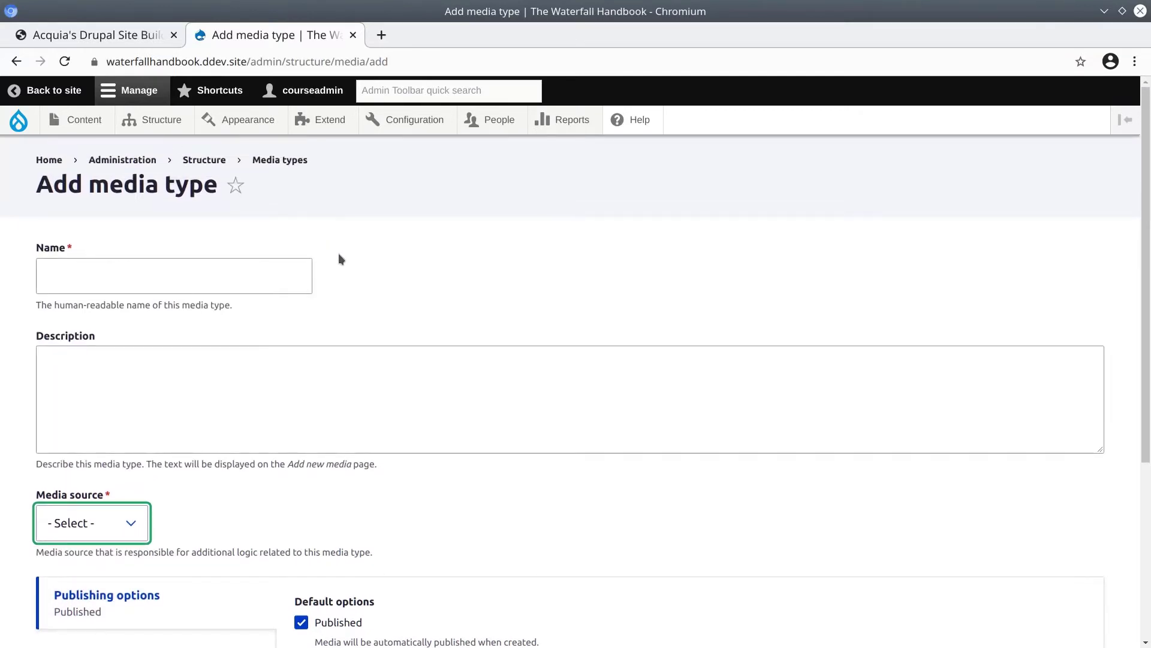
left_click(264, 160)
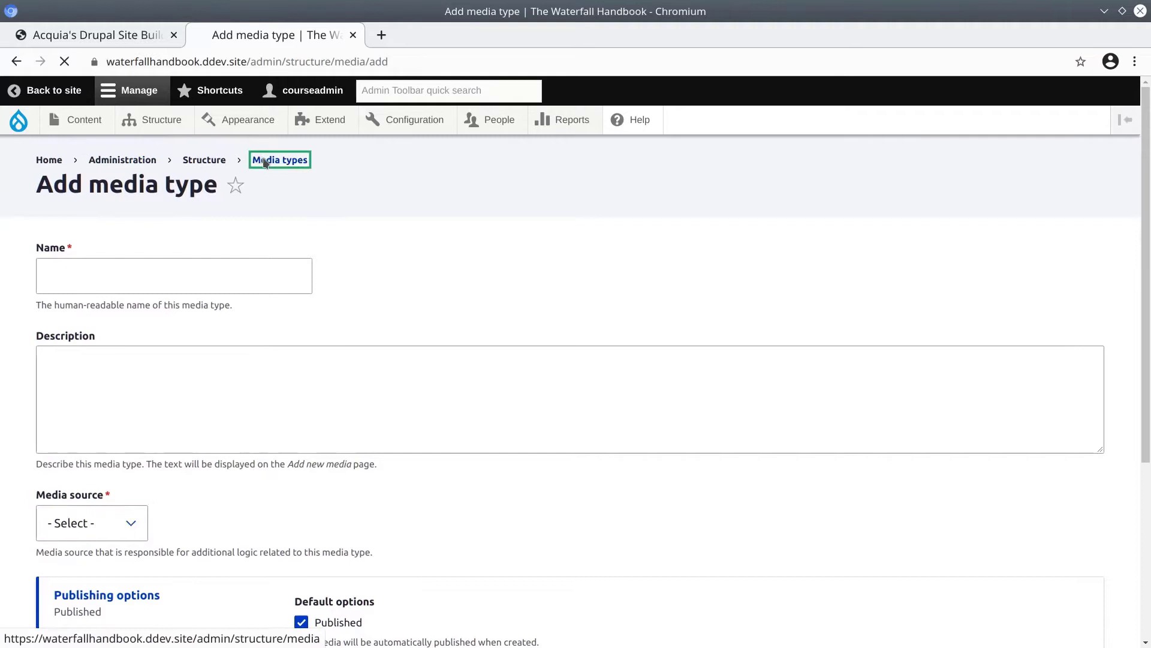
- Go to Structure > Content types > Waterfall > Manage fields to see its six fields
triple_click(99, 499)
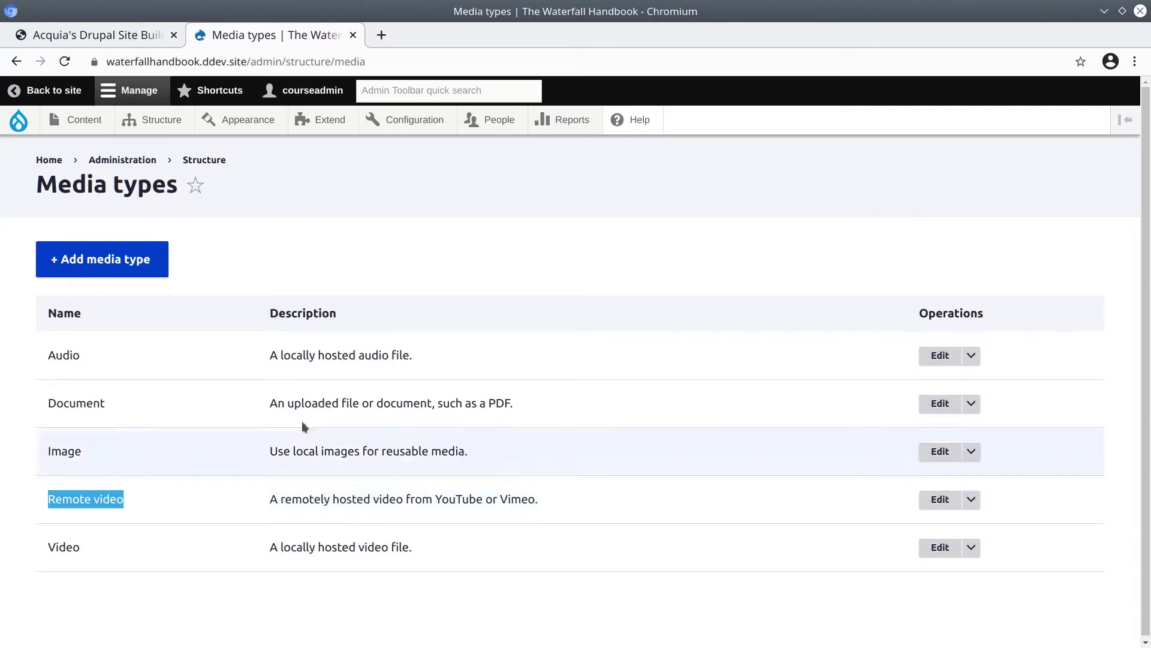
mouse_move(174, 120)
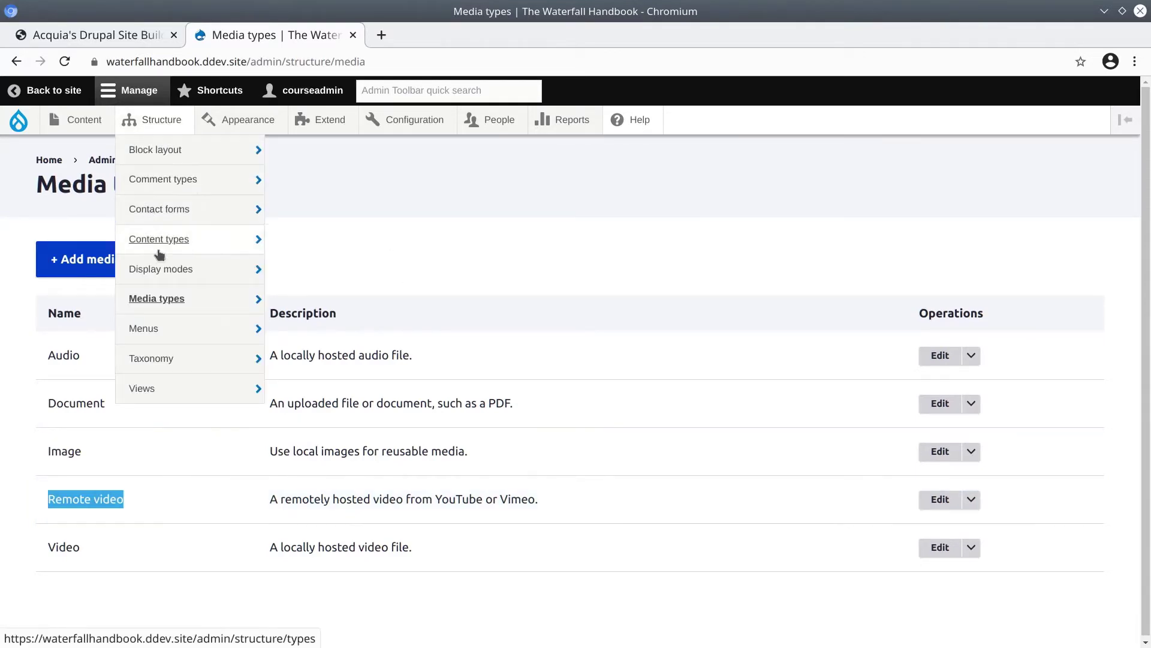
mouse_move(161, 243)
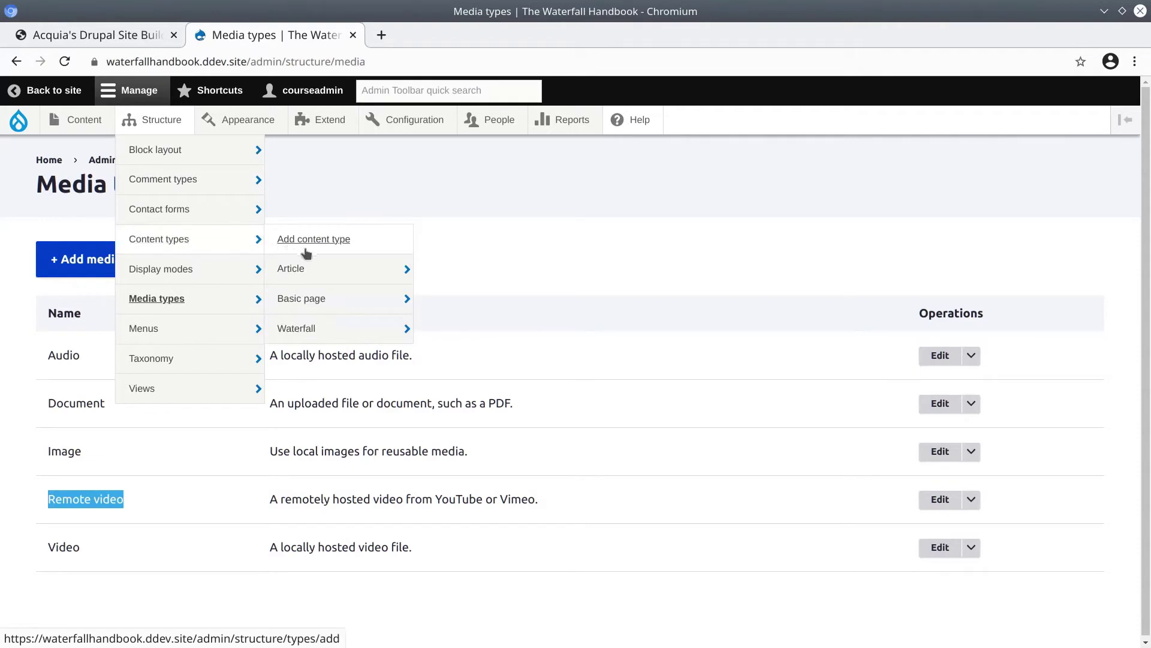
mouse_move(307, 335)
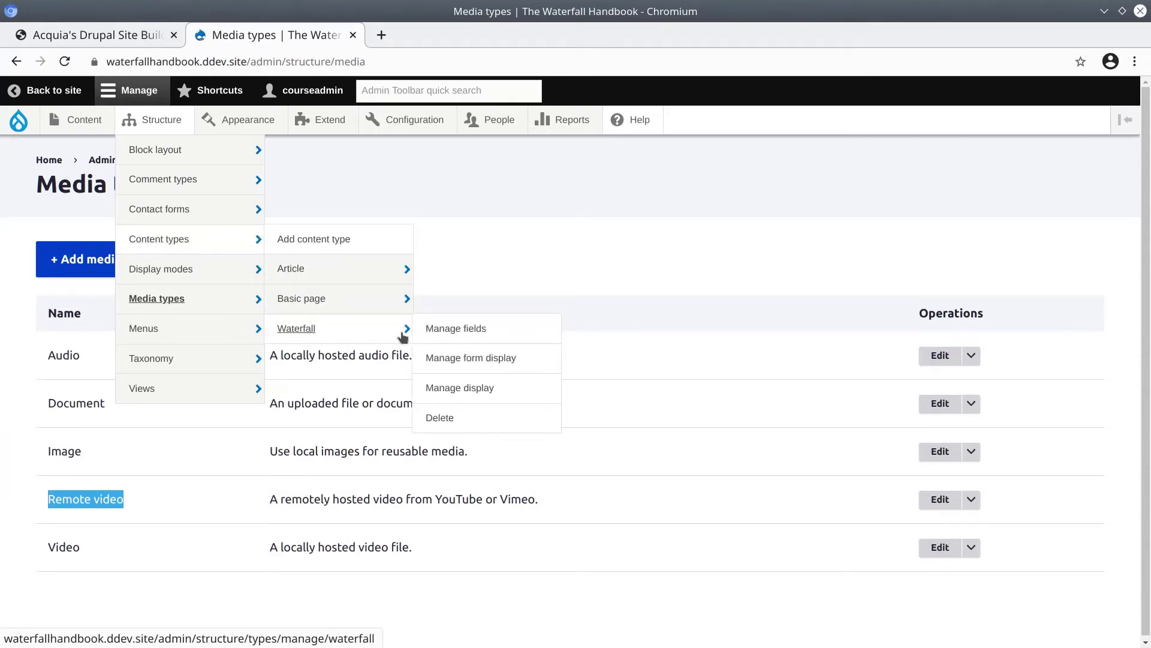
left_click(453, 331)
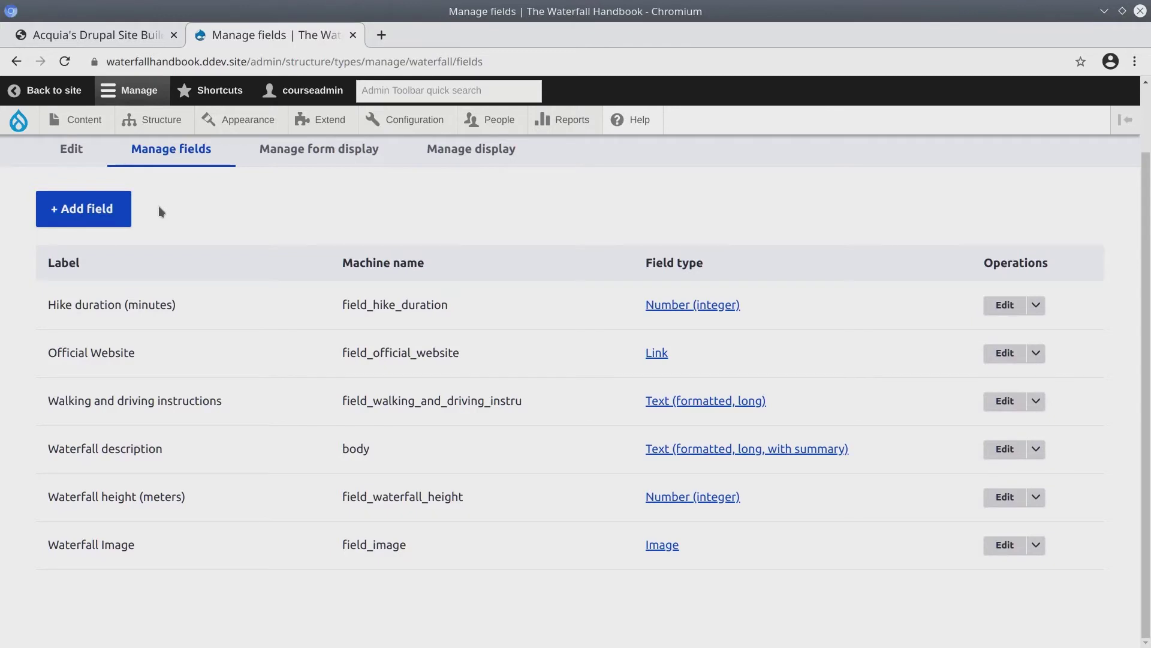
- On the Unit 5 Waterfall Content Type fields reference page, select the 'Waterfall video' label for copying
left_click(115, 35)
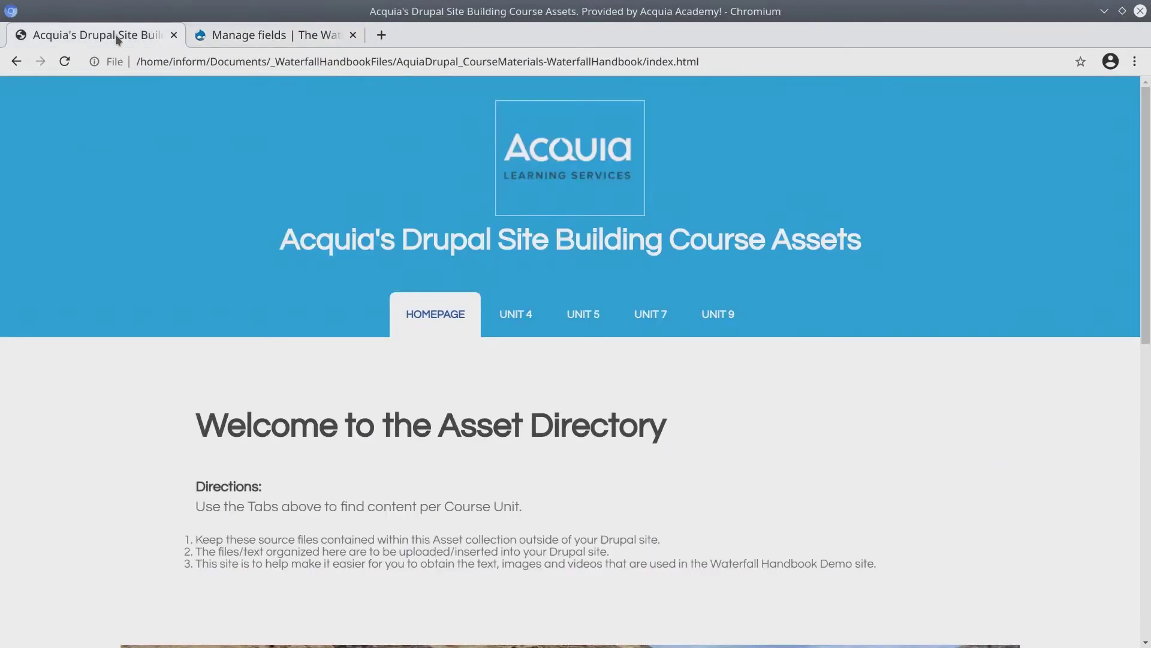
left_click(583, 314)
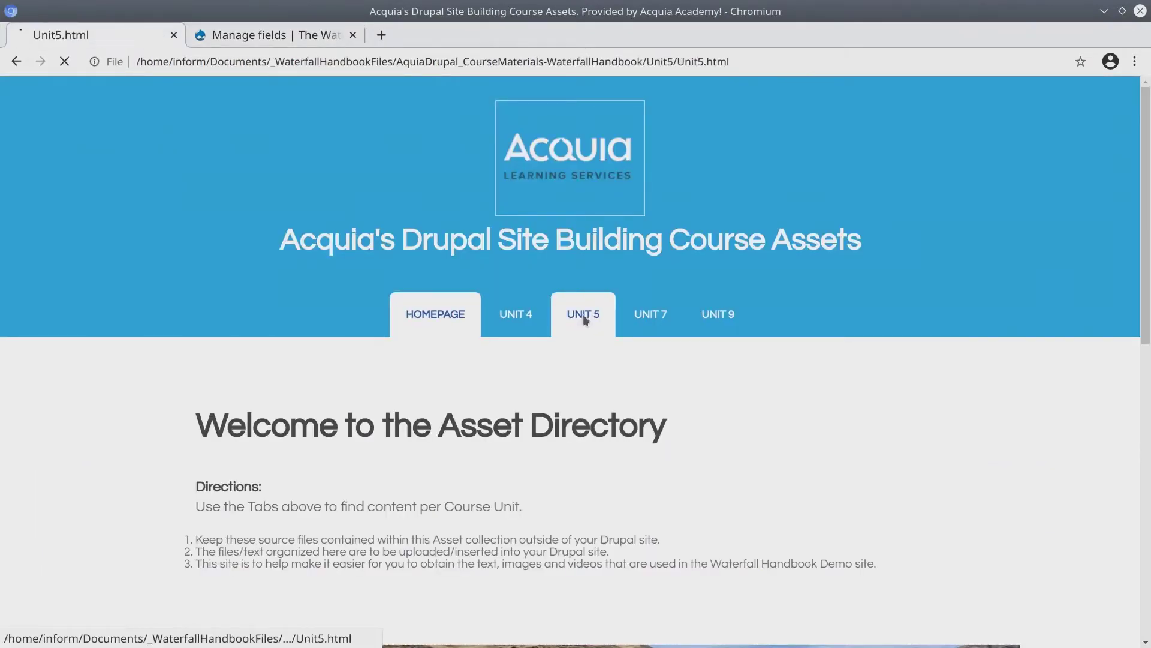
triple_click(217, 489)
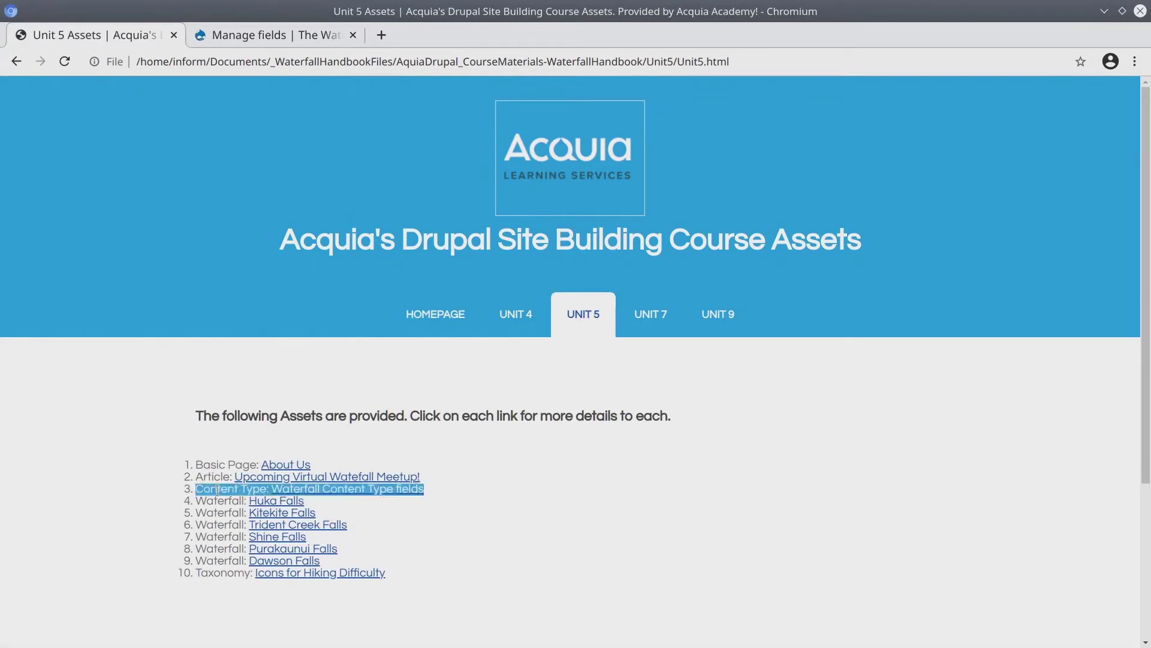
left_click(226, 490)
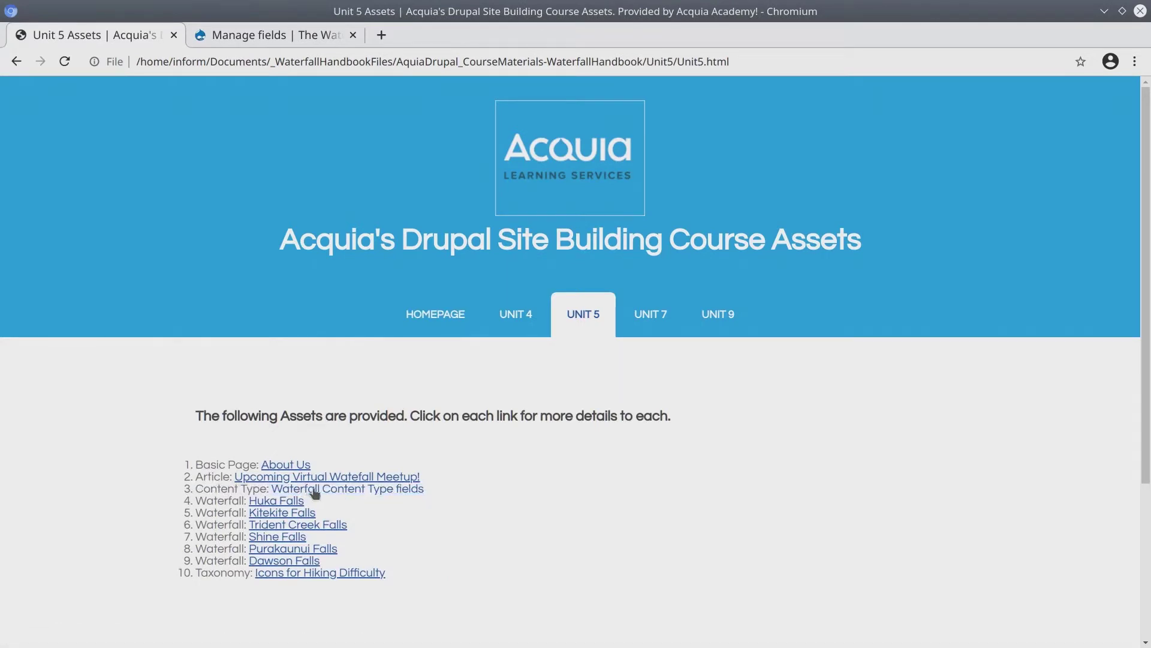
left_click(347, 491)
scroll(323, 430, "down", 6)
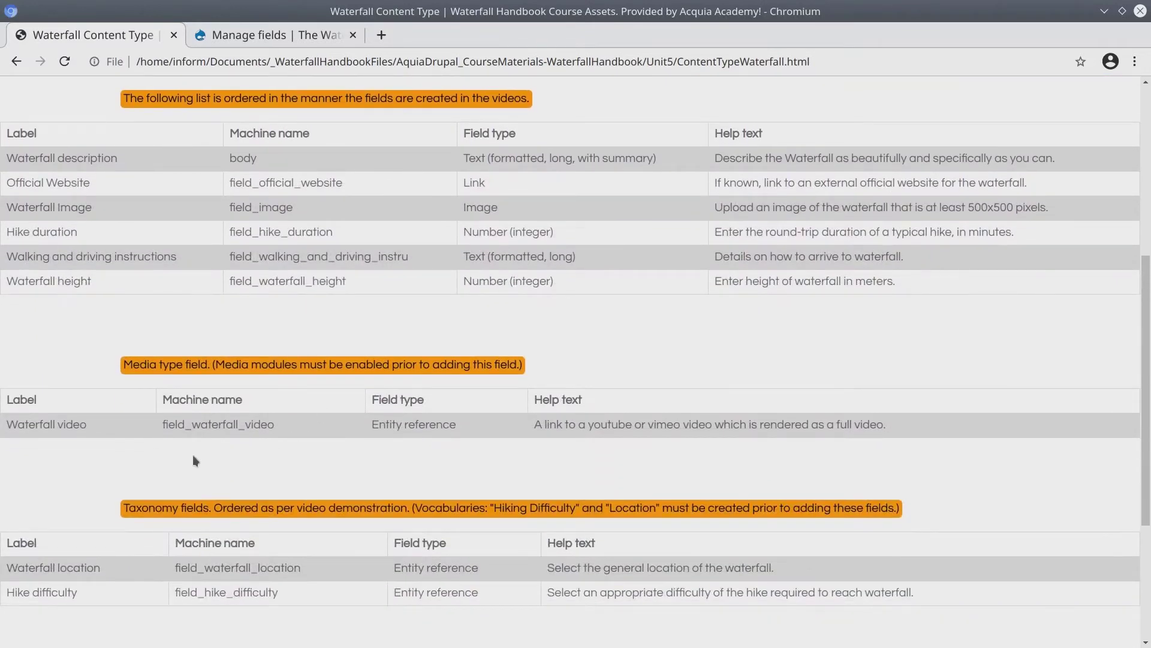
left_click_drag(11, 424, 85, 425)
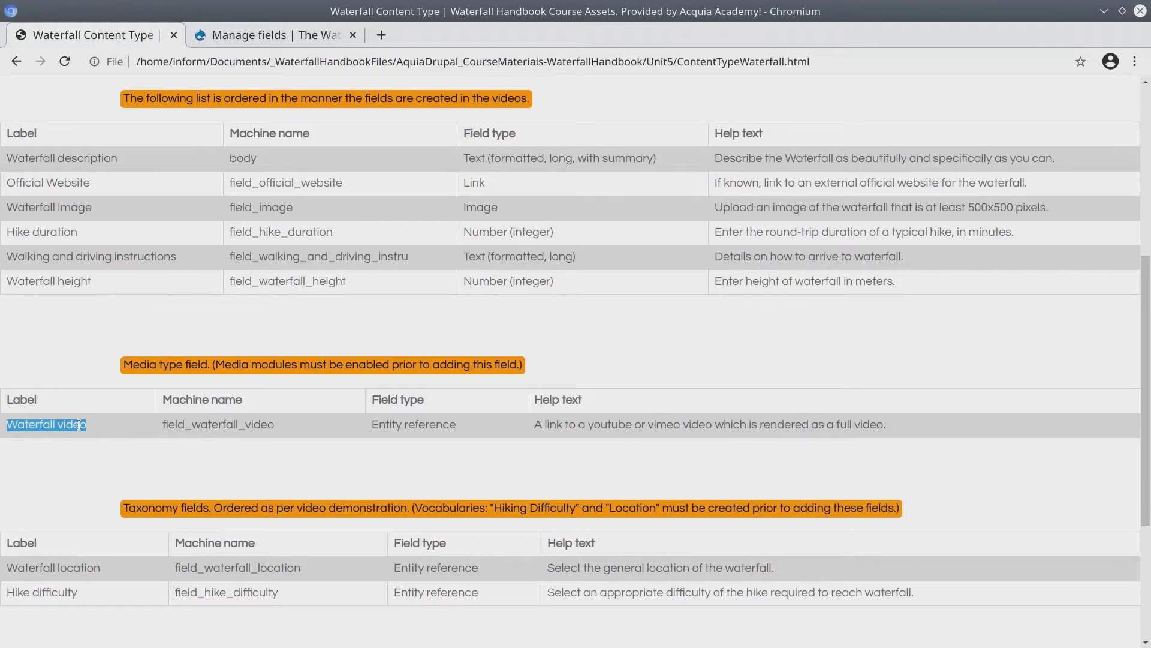
right_click(78, 426)
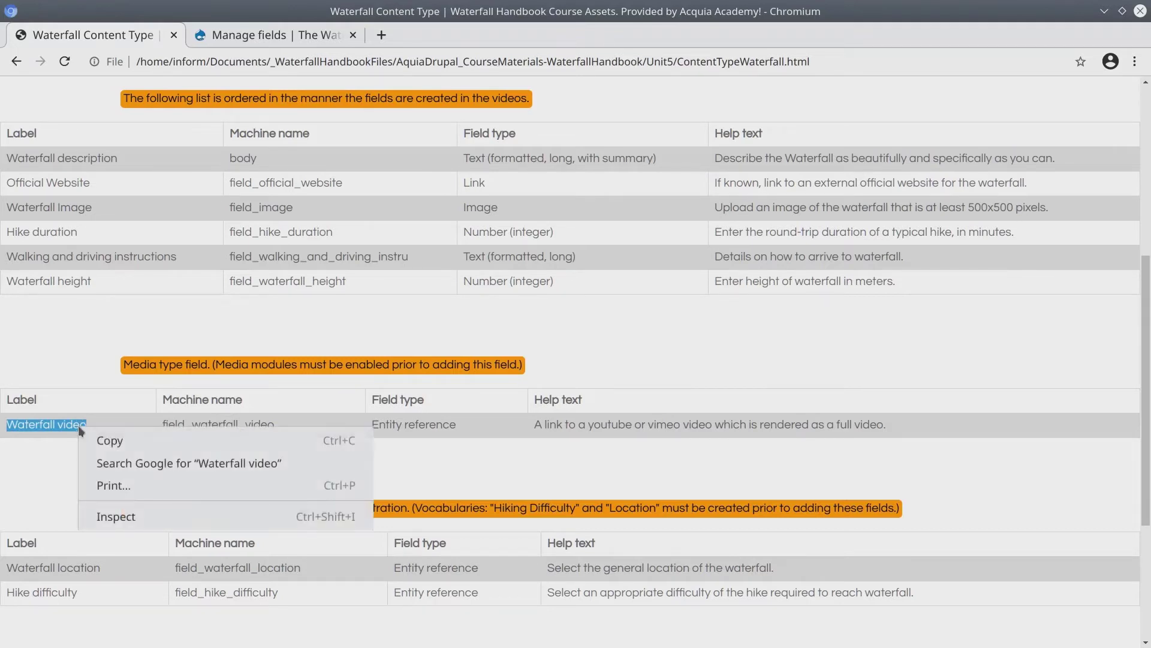
- Copy the label and add a Media field labelled 'Waterfall video' (field_waterfall_video) to Waterfall
left_click(115, 440)
left_click(250, 35)
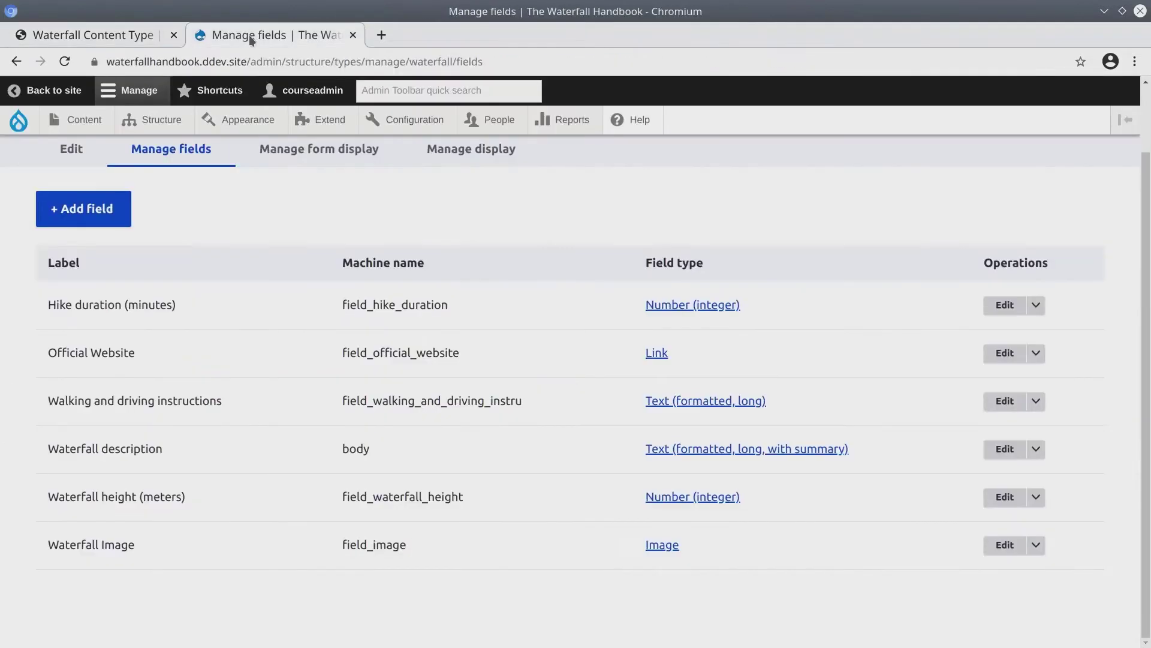
scroll(275, 487, "up", 1)
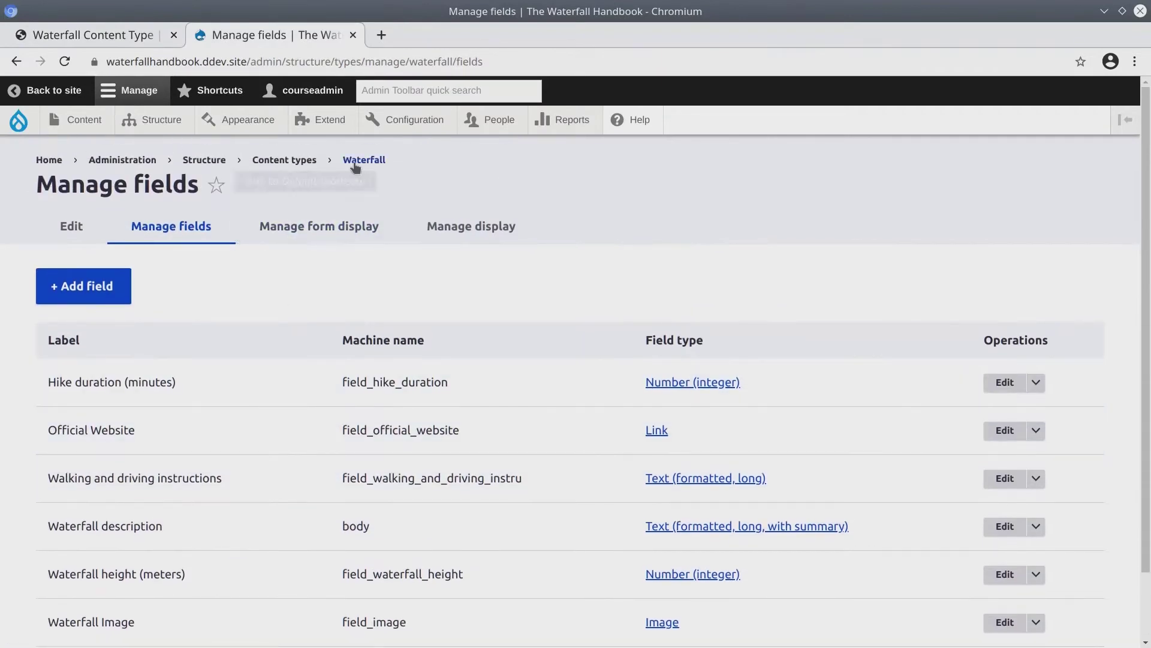
left_click(104, 294)
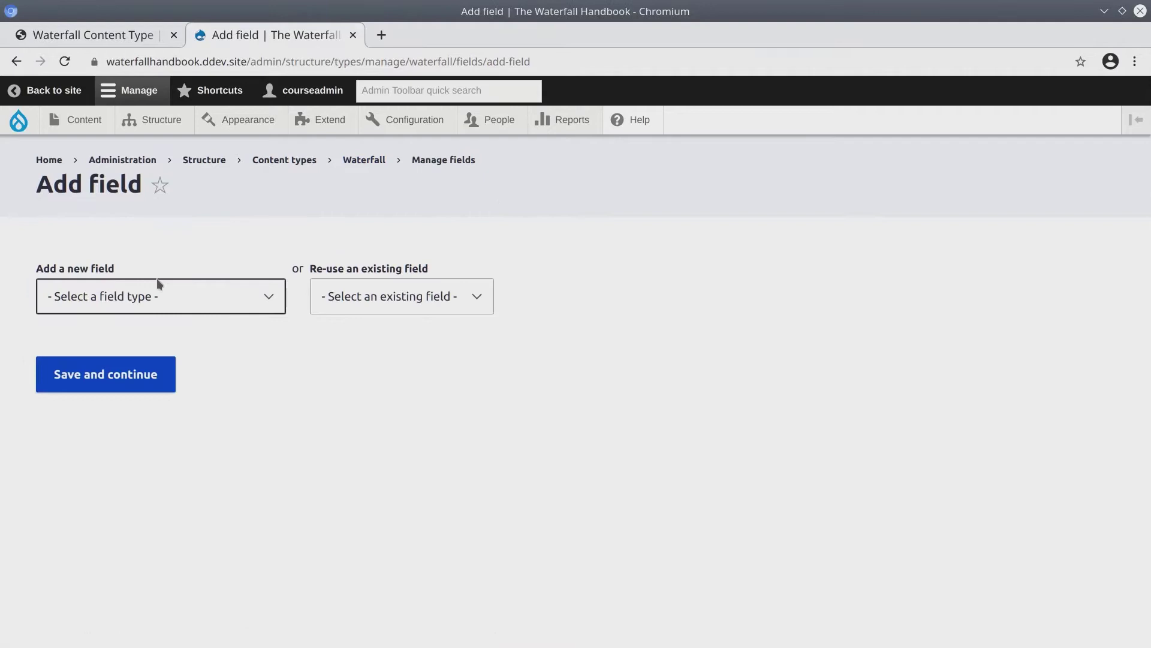
left_click(159, 297)
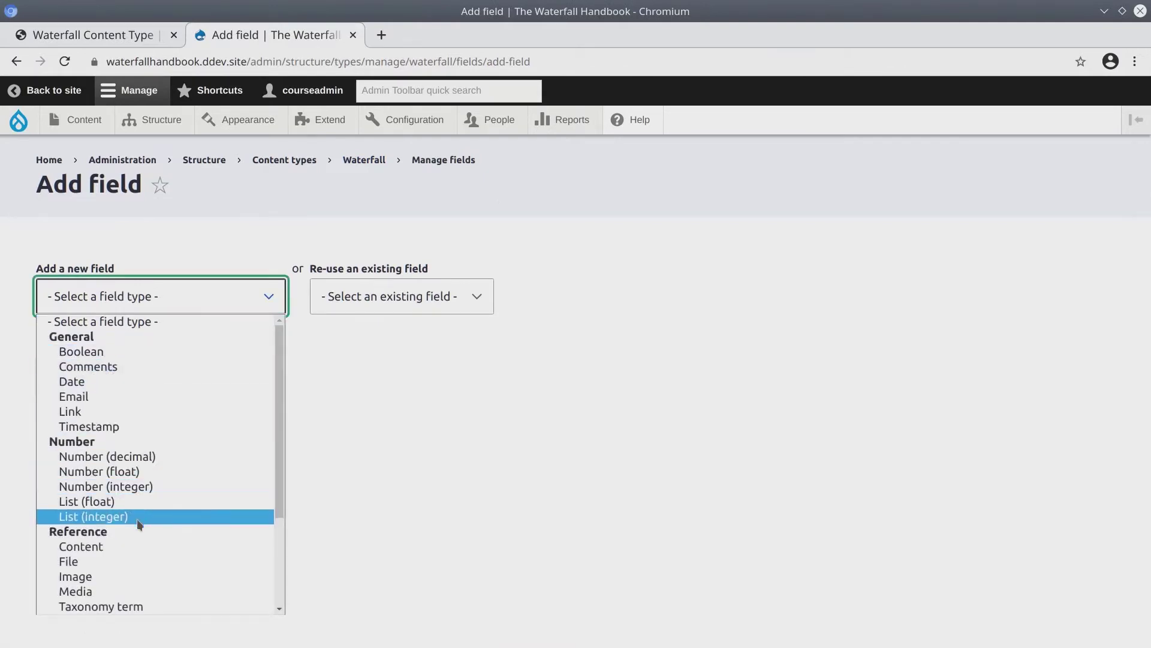
left_click(111, 593)
left_click(82, 458)
right_click(82, 459)
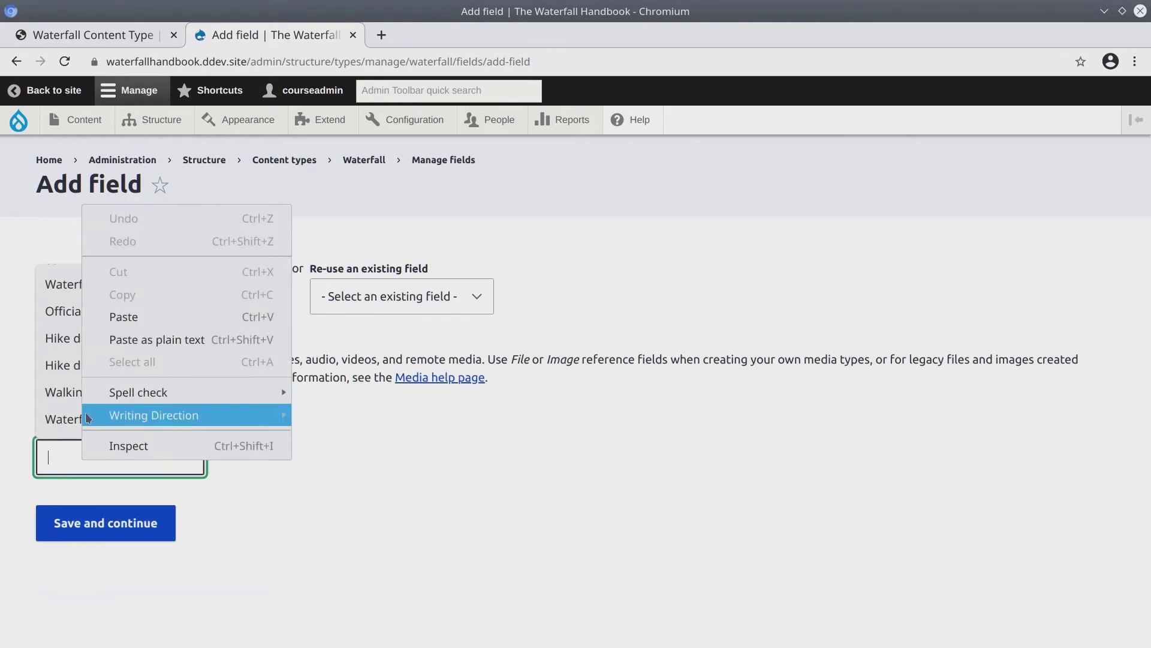
left_click(113, 325)
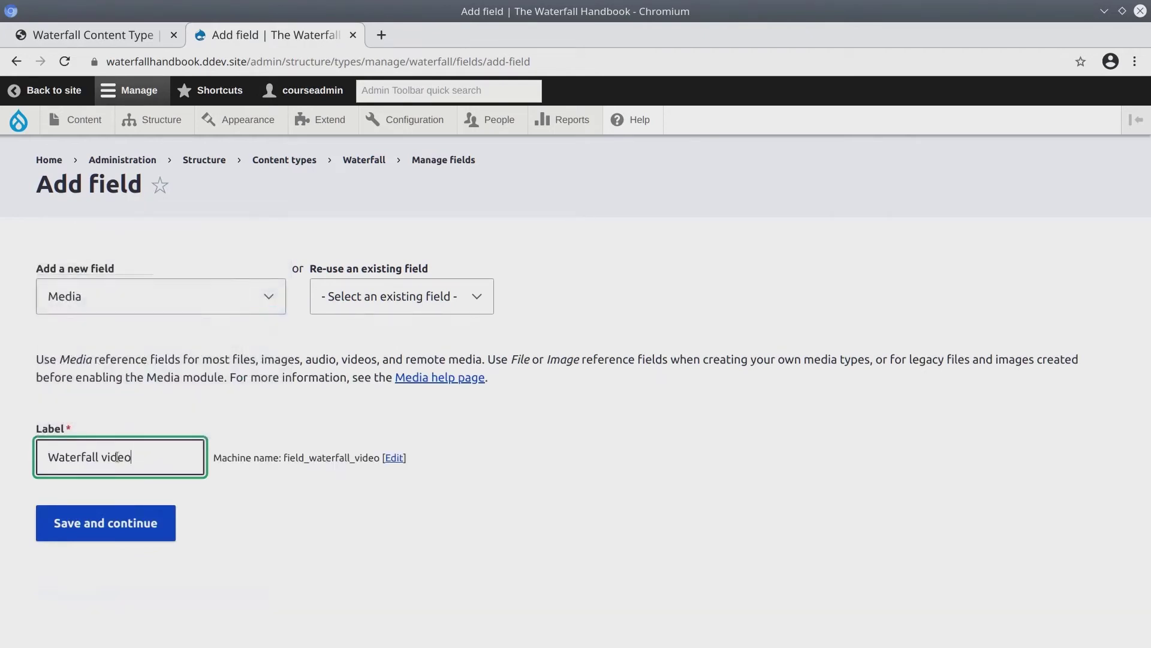
left_click(113, 525)
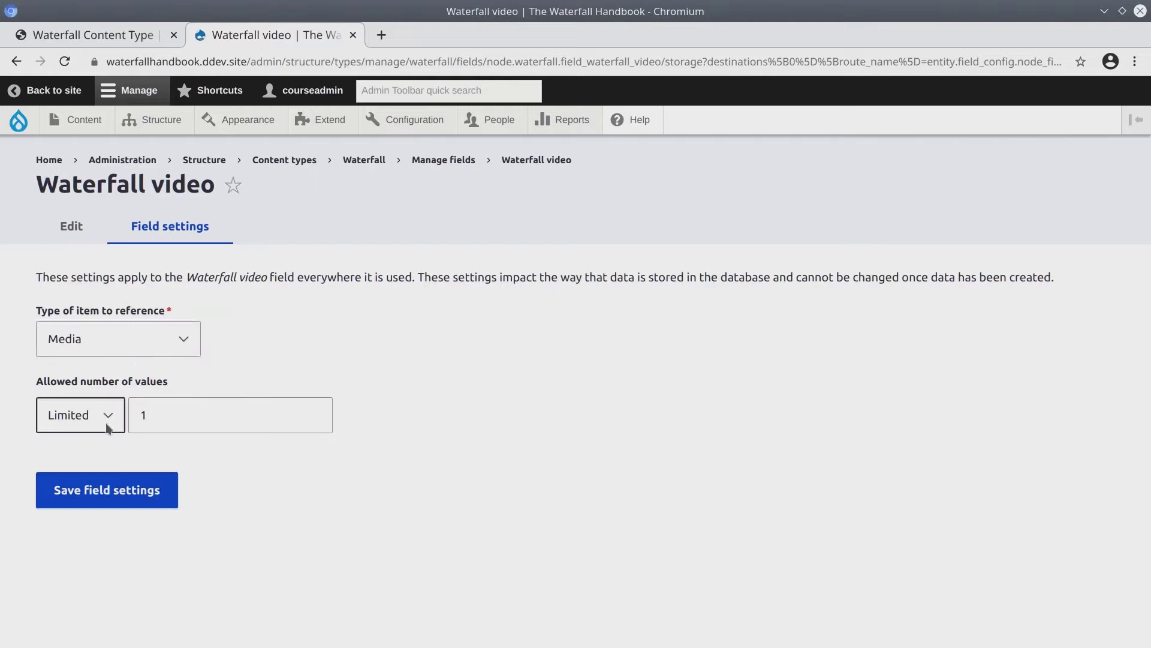
- Save the field storage as a Media reference with allowed values limited to 1
left_click(177, 414)
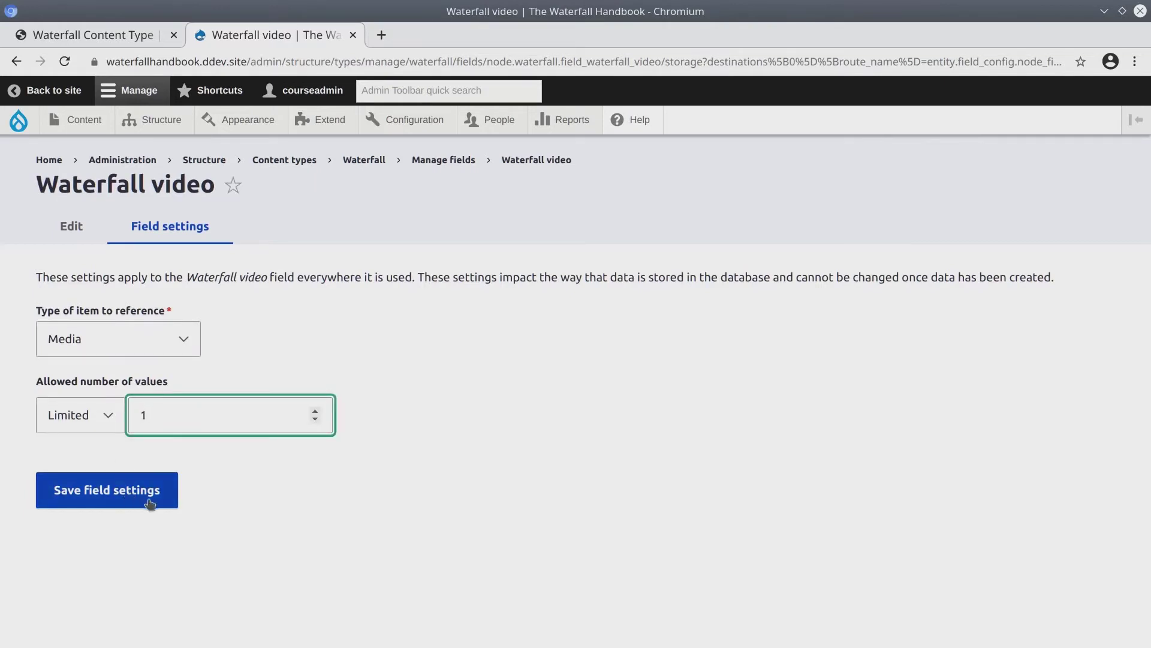
left_click(130, 496)
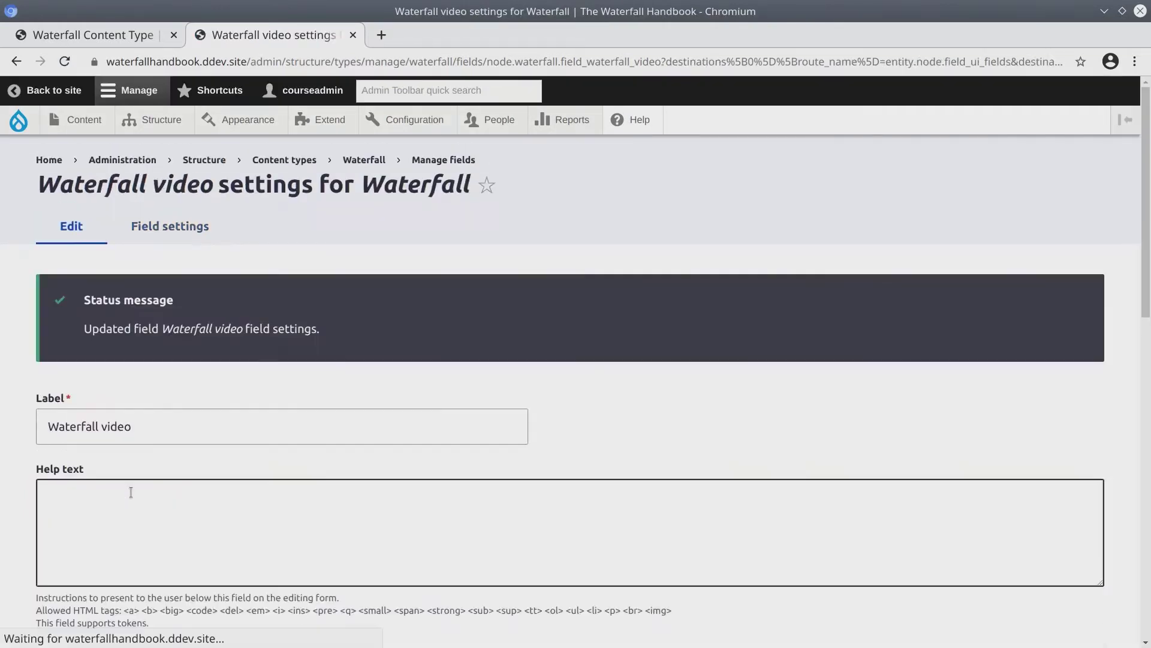
- Copy the Waterfall video help text from the course reference page
scroll(178, 403, "down", 1)
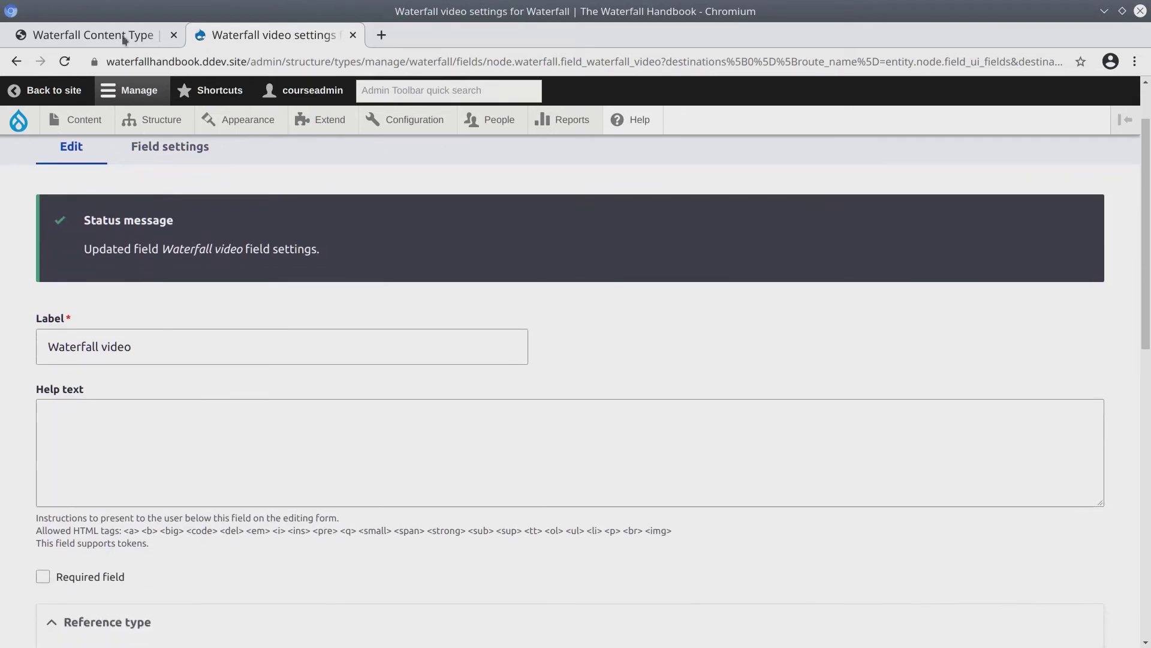
left_click(98, 36)
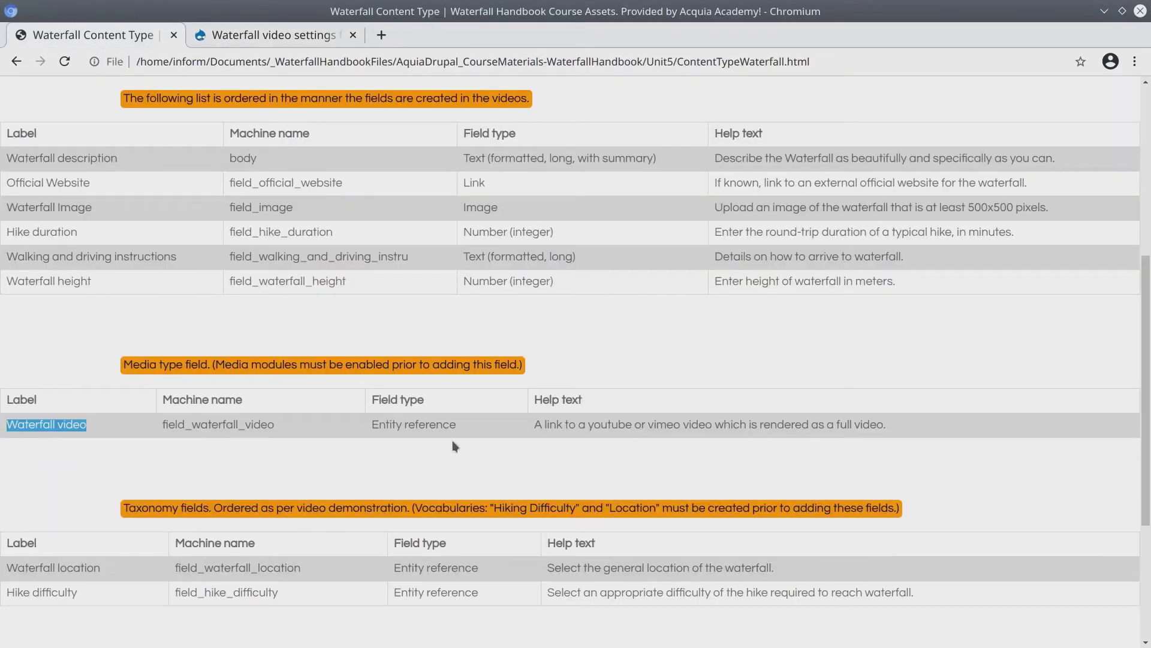
left_click(542, 426)
left_click_drag(532, 427, 948, 425)
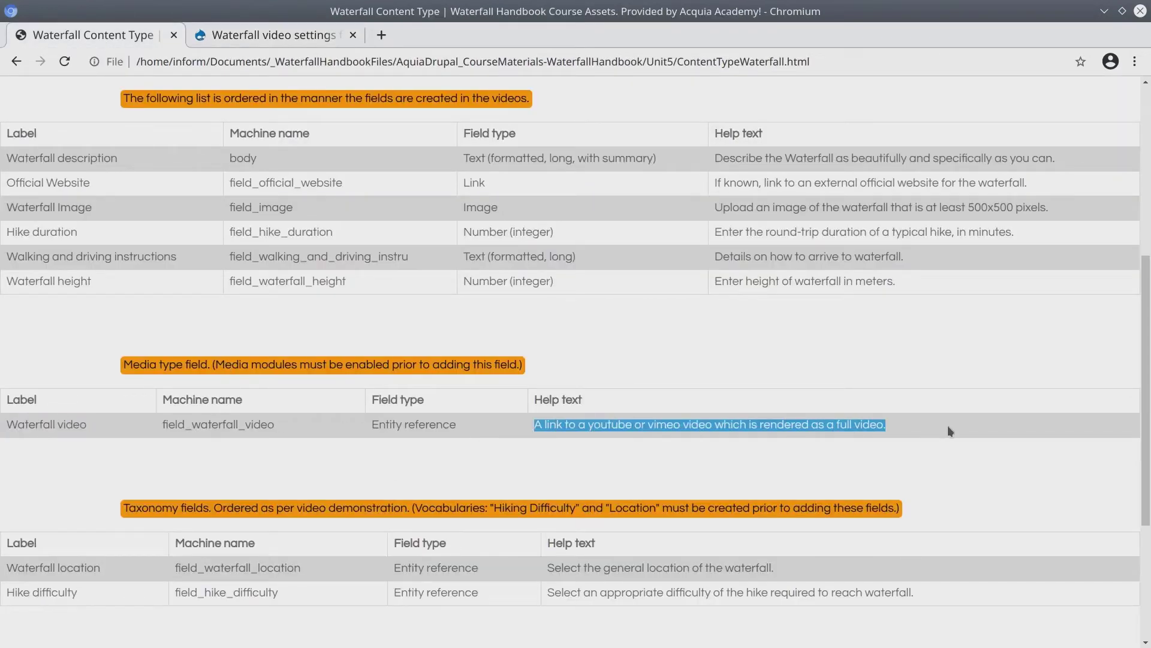
right_click(620, 428)
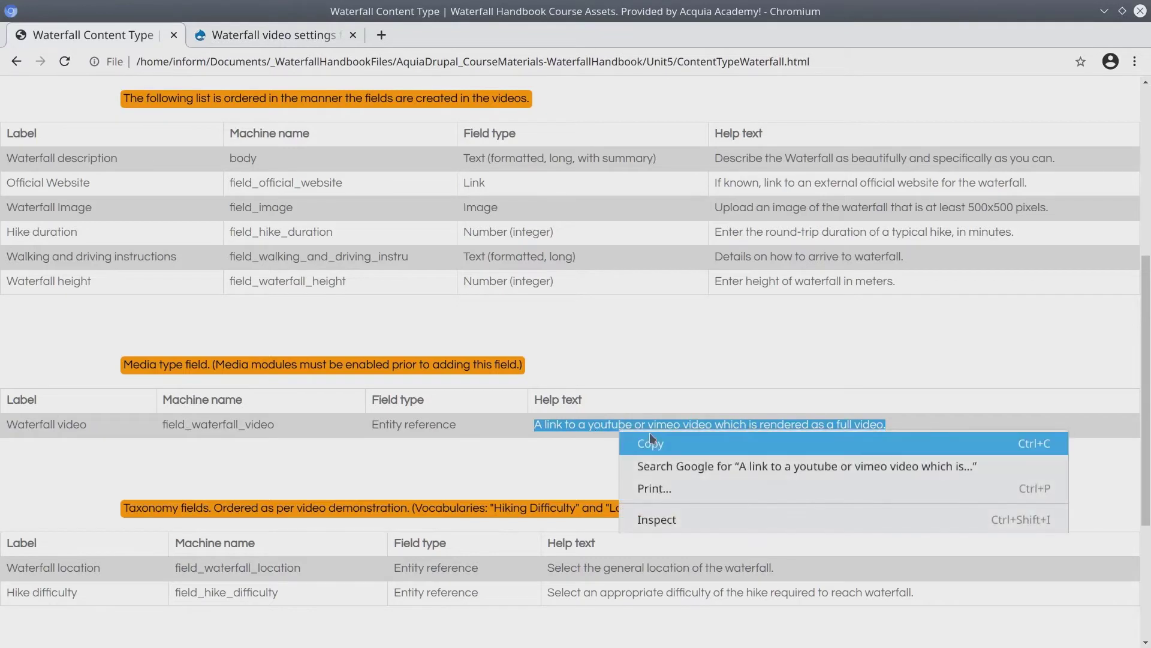
left_click(650, 437)
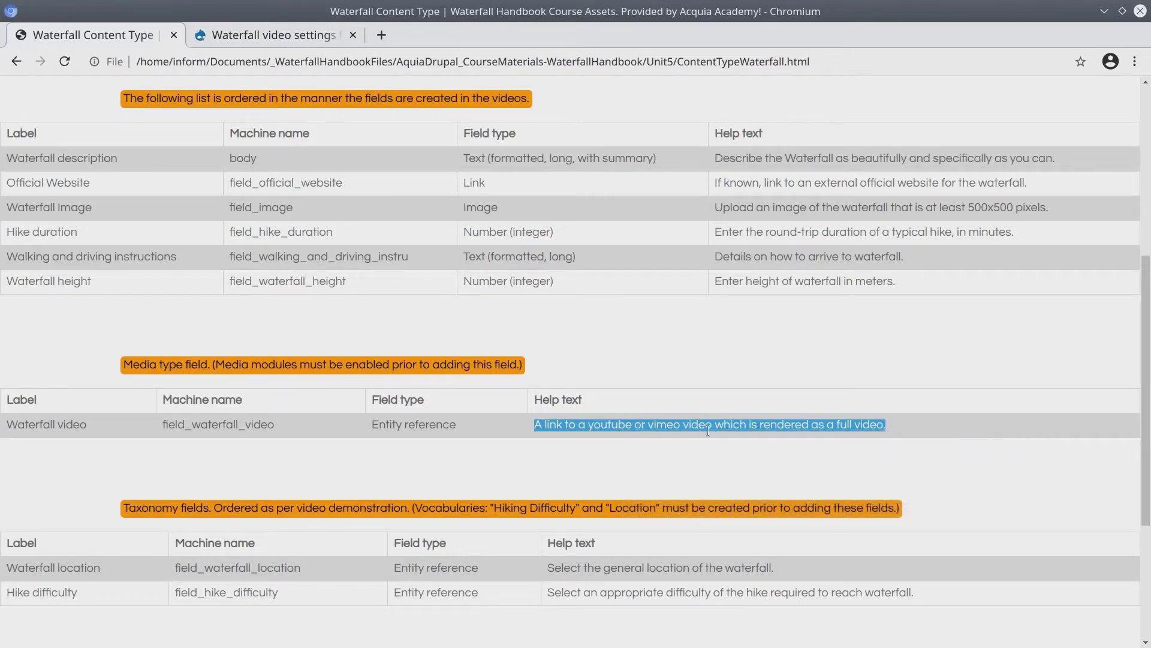
- Paste the YouTube/Vimeo help text, allow only Remote video media, and save the field settings
left_click(240, 37)
left_click(151, 438)
right_click(151, 439)
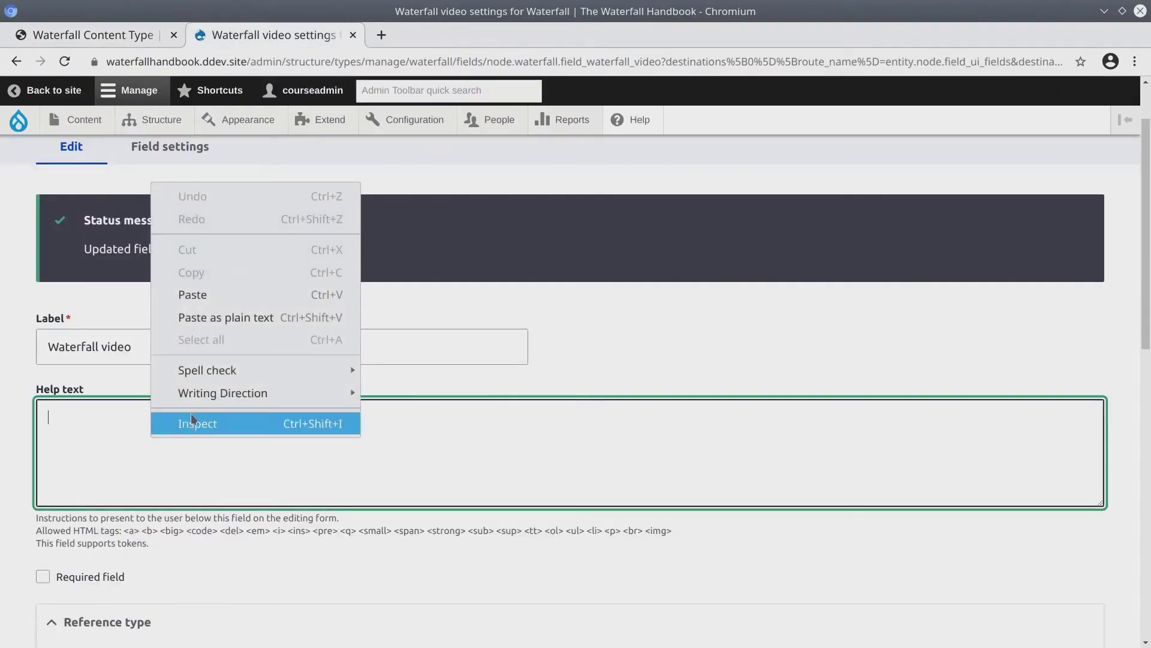
left_click(200, 298)
scroll(291, 475, "down", 5)
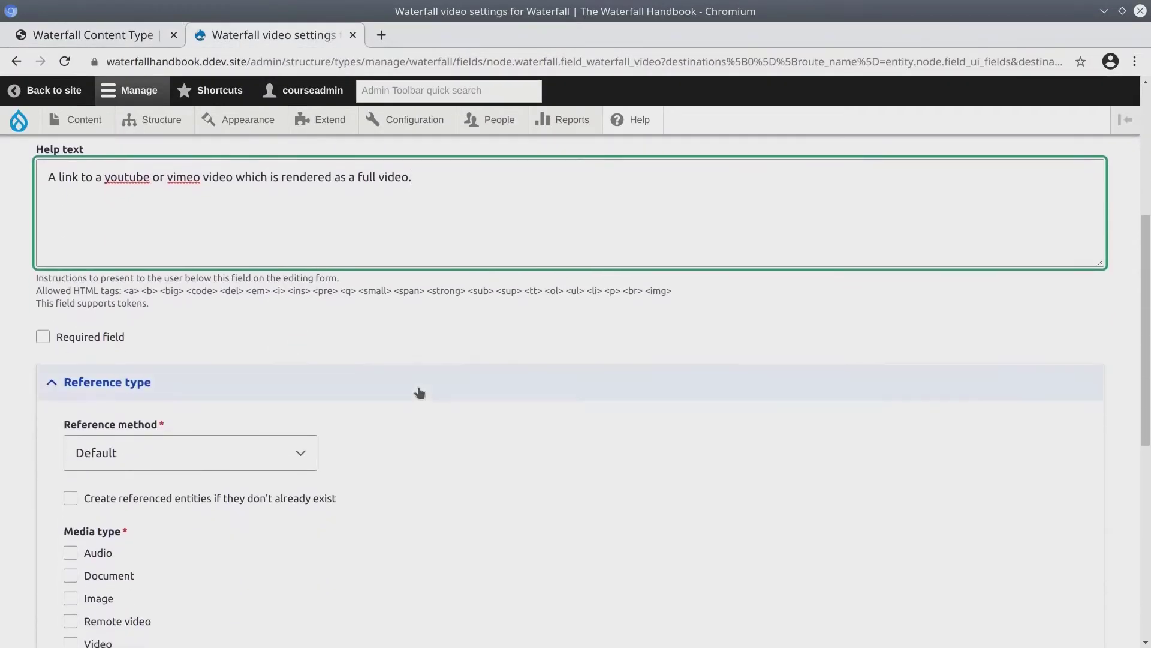
scroll(422, 387, "down", 3)
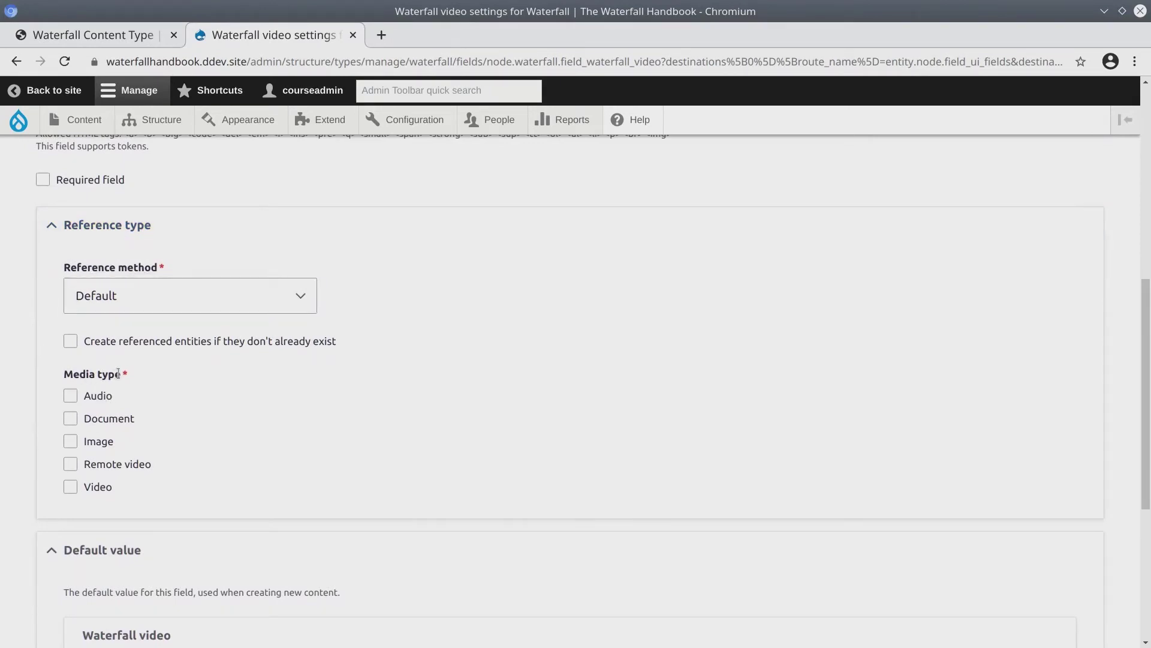
left_click(70, 465)
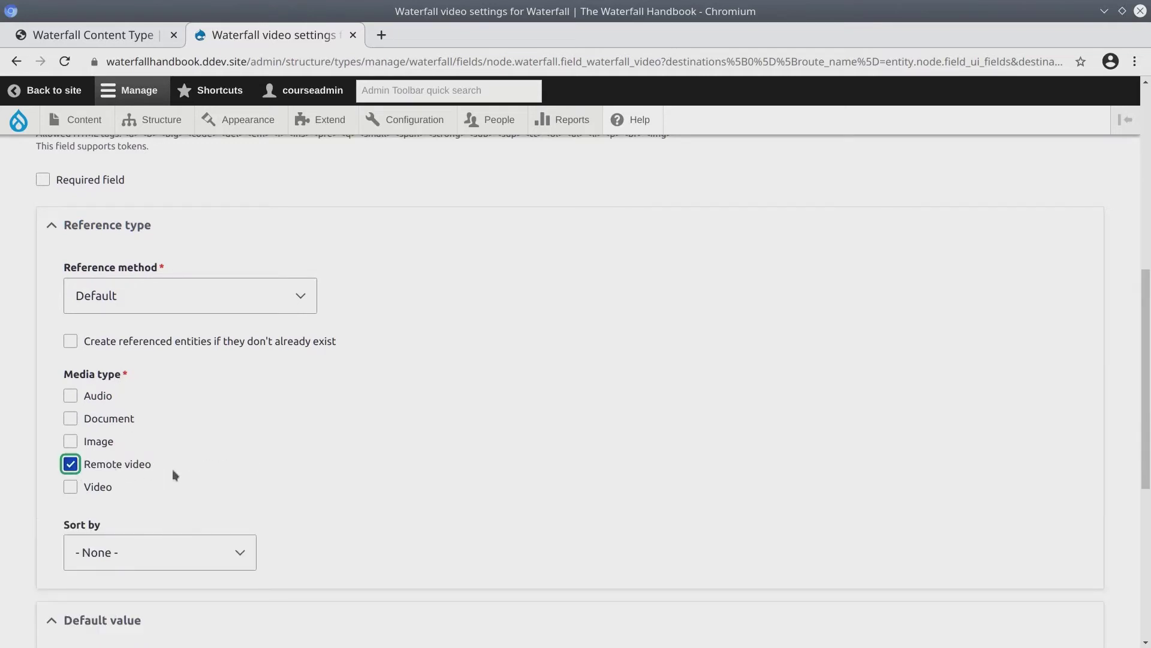
scroll(394, 451, "down", 3)
scroll(394, 451, "down", 3)
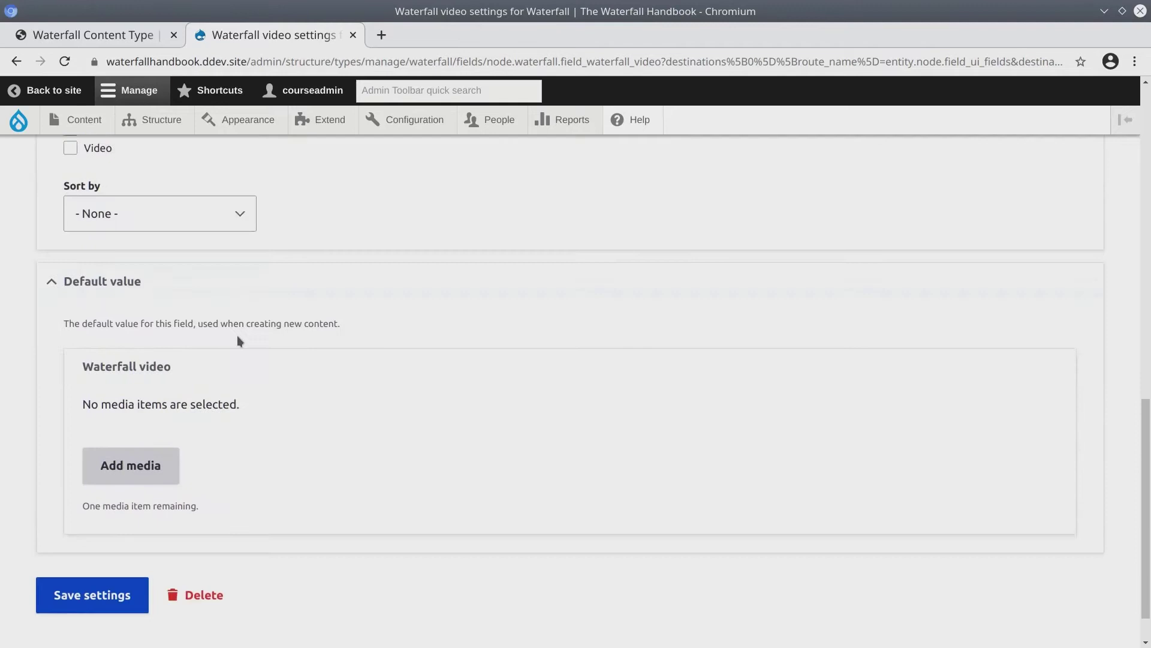
left_click(112, 552)
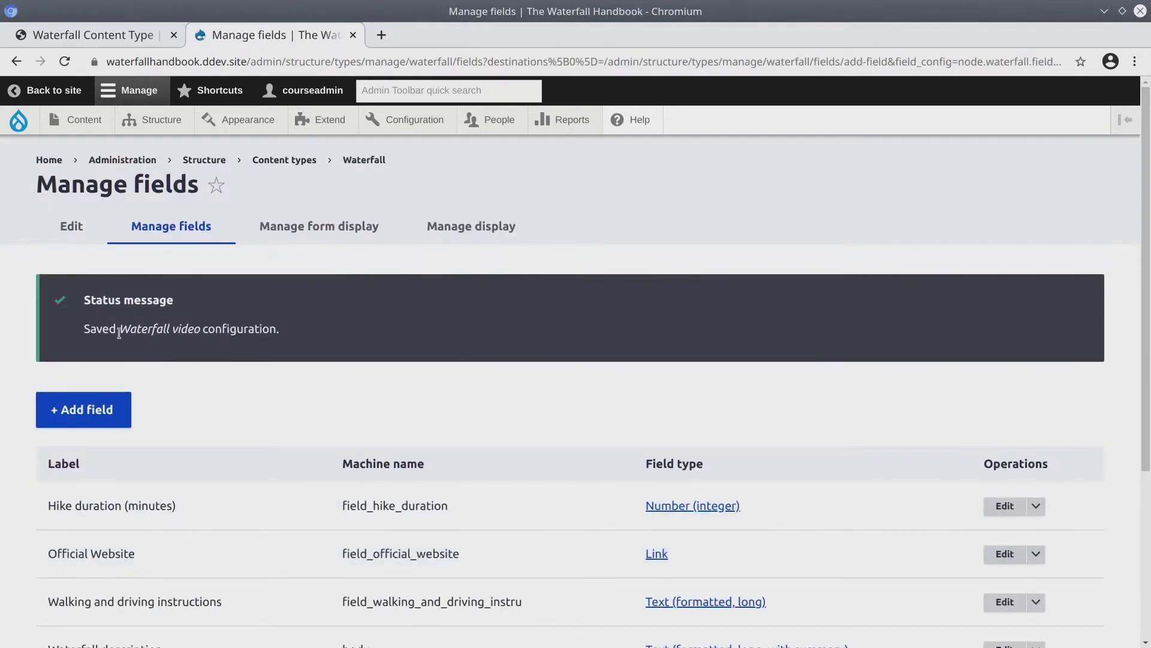
- Check the save confirmation and the new Waterfall video field in Waterfall's Manage fields list
left_click_drag(95, 331, 192, 334)
scroll(225, 388, "down", 2)
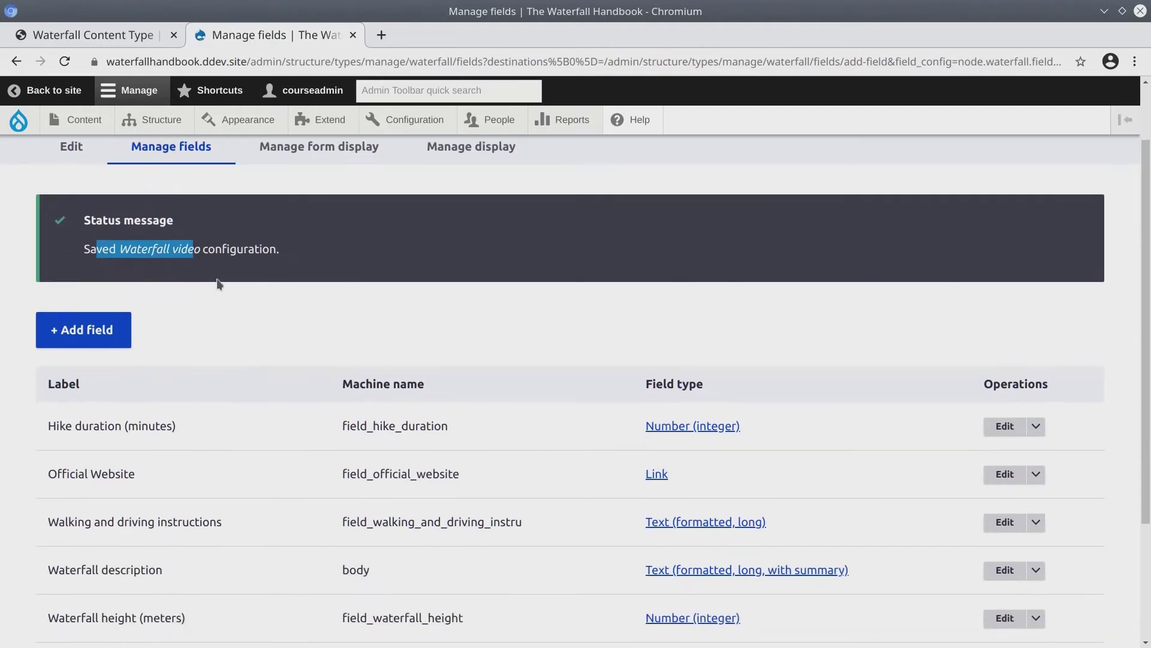
scroll(232, 358, "down", 4)
triple_click(121, 561)
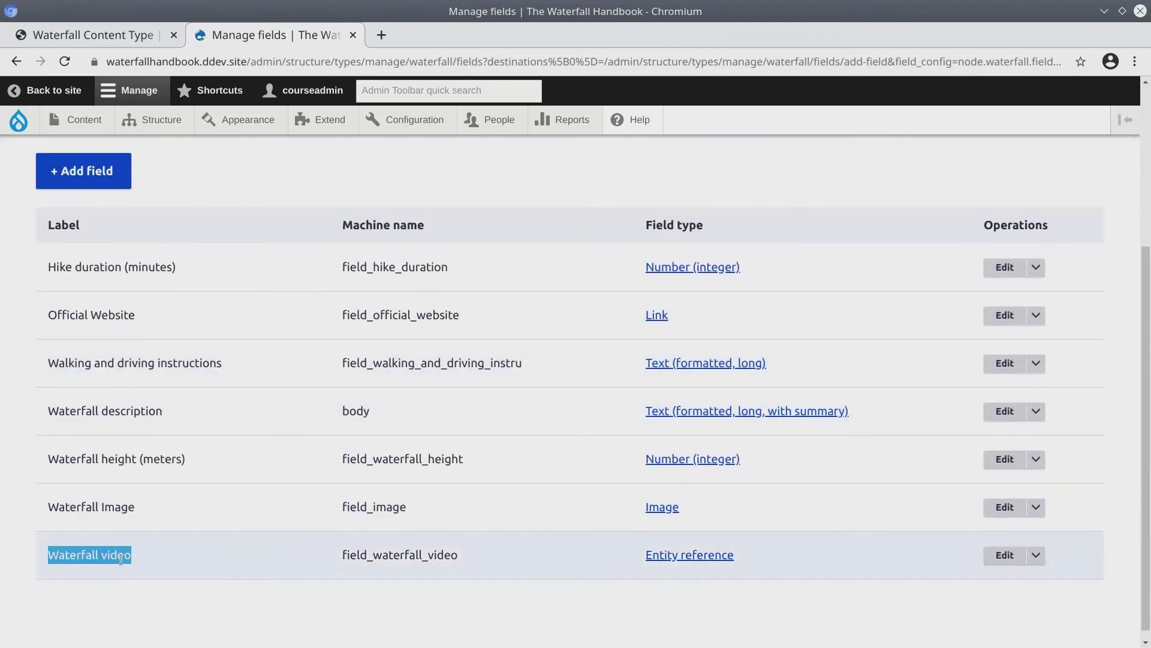
left_click(159, 560)
scroll(158, 560, "up", 5)
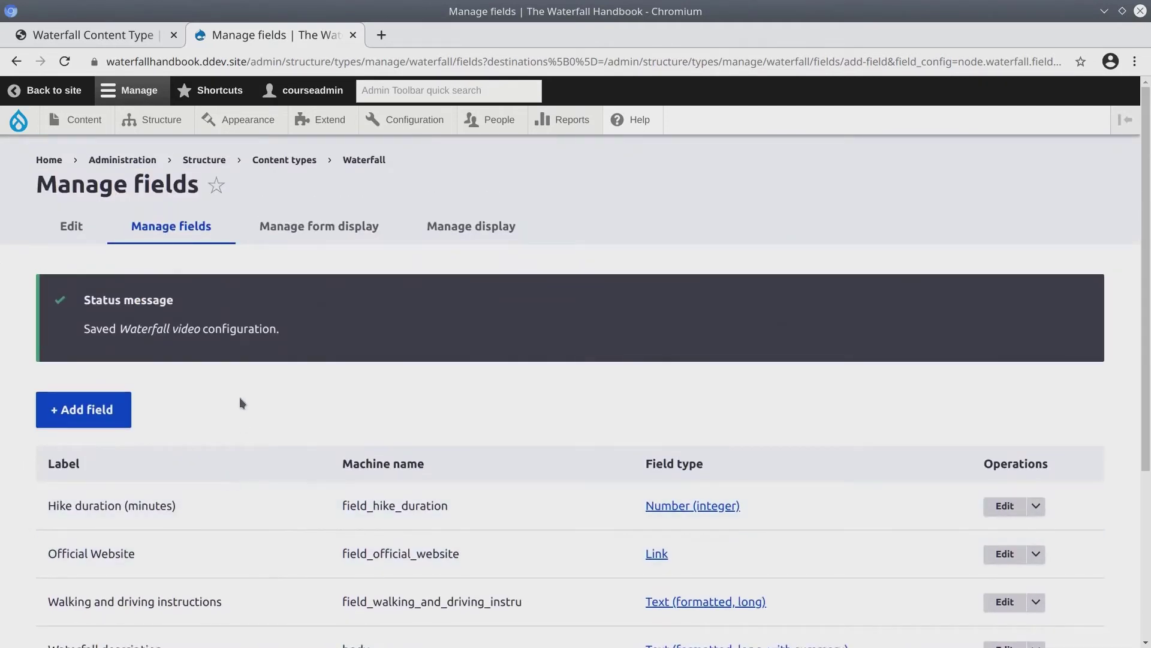
mouse_move(83, 125)
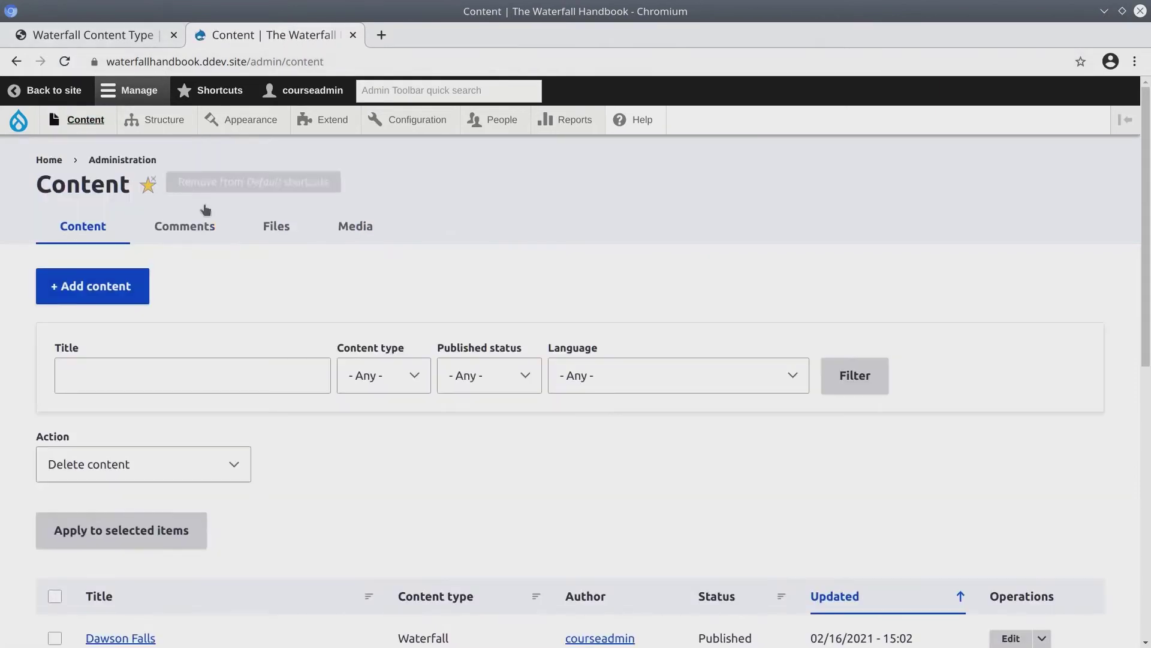
- Tick Dawson, Purakaunui, Shine, Trident Creek, Kitekite and Huka Falls, and edit Huka Falls
scroll(215, 287, "down", 3)
scroll(215, 287, "down", 3)
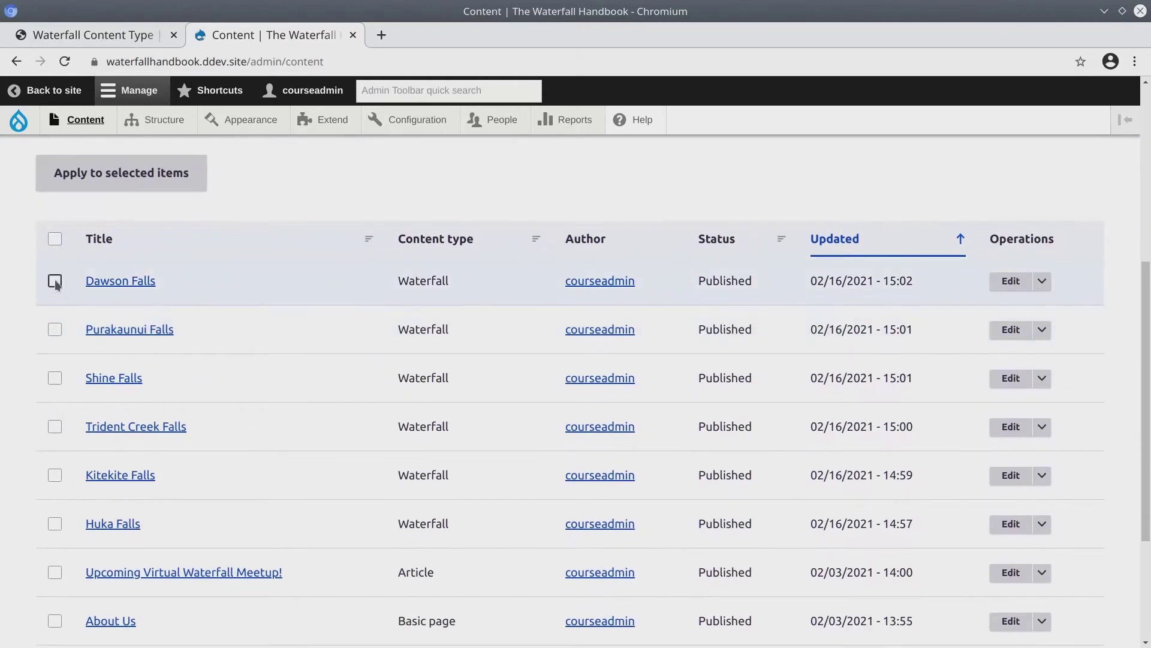
left_click(55, 282)
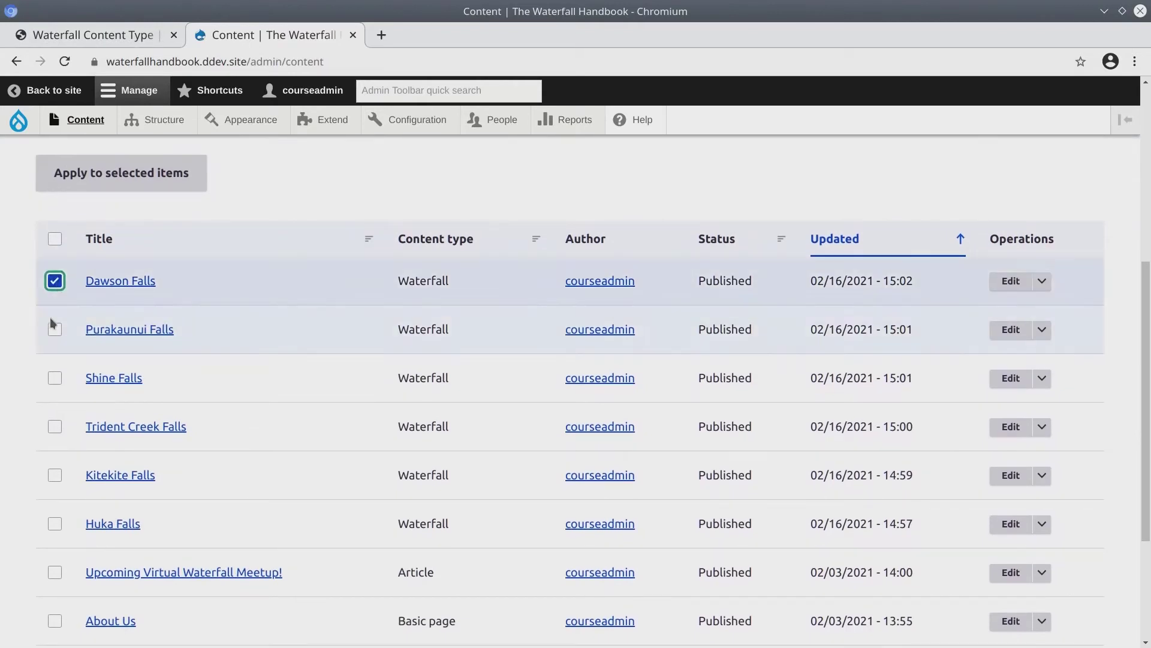
left_click(56, 330)
left_click(55, 379)
left_click(55, 427)
left_click(55, 475)
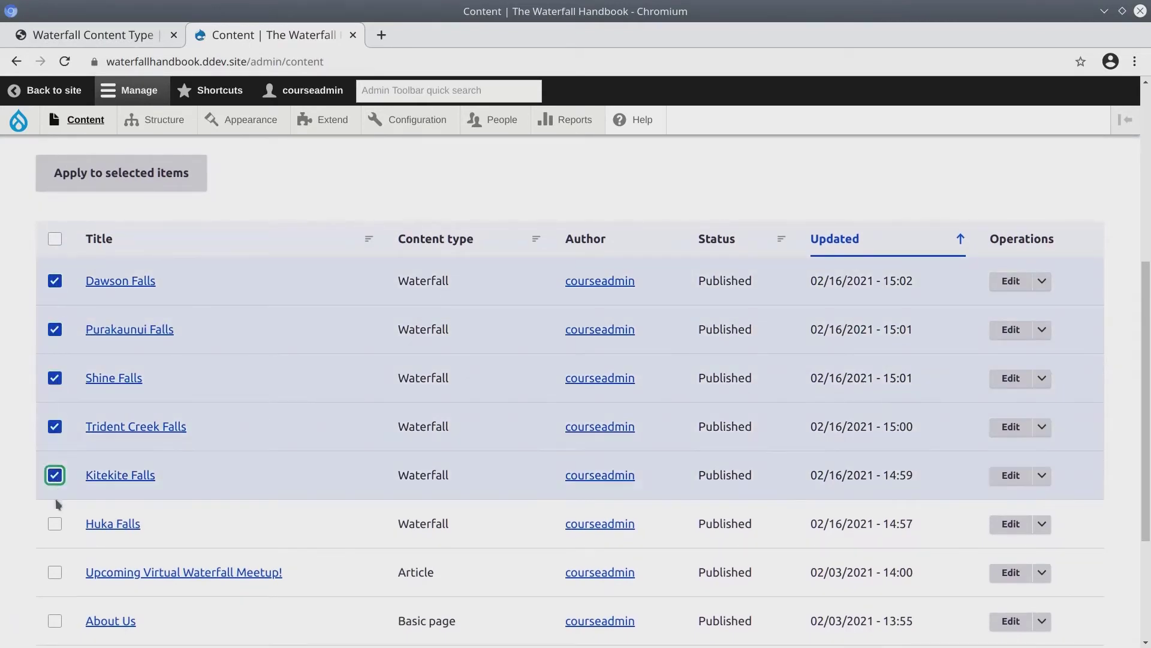
left_click(55, 524)
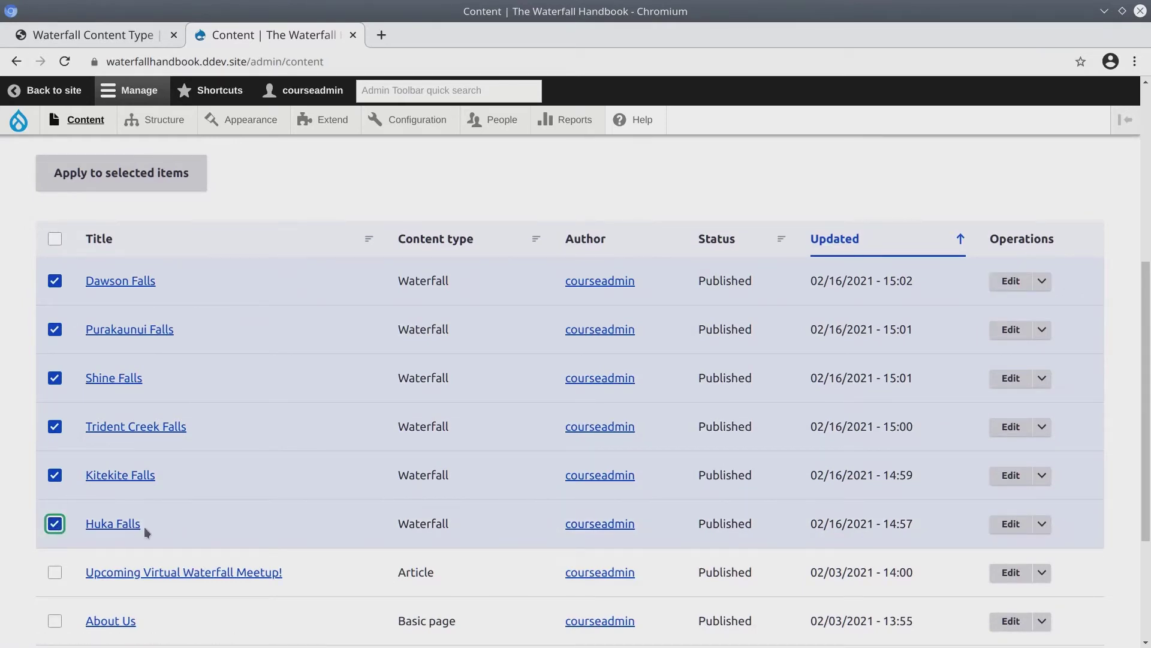
left_click(1012, 523)
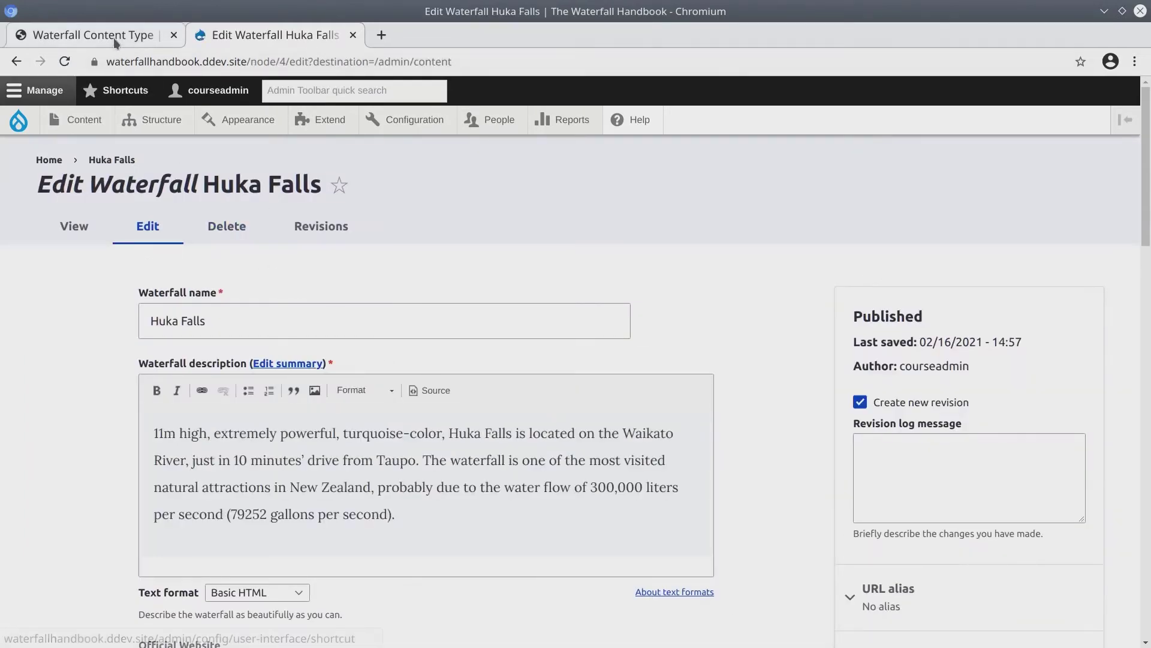
- Go to the Huka Falls asset page under UNIT 5 in the course assets tab
left_click(114, 37)
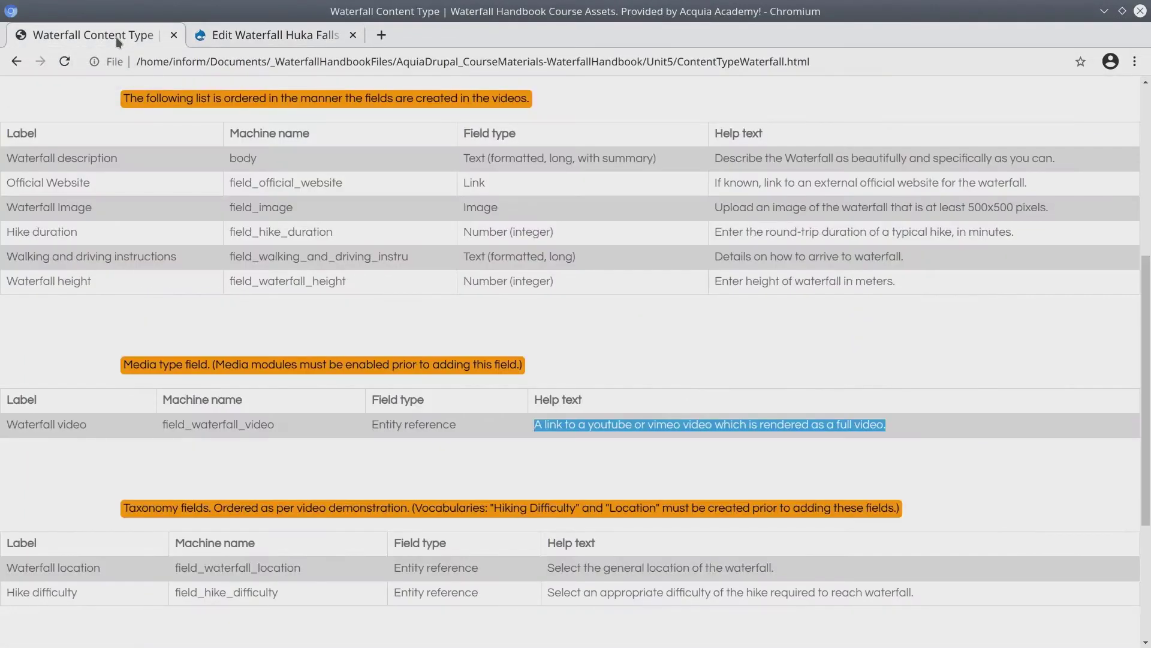
scroll(330, 223, "up", 6)
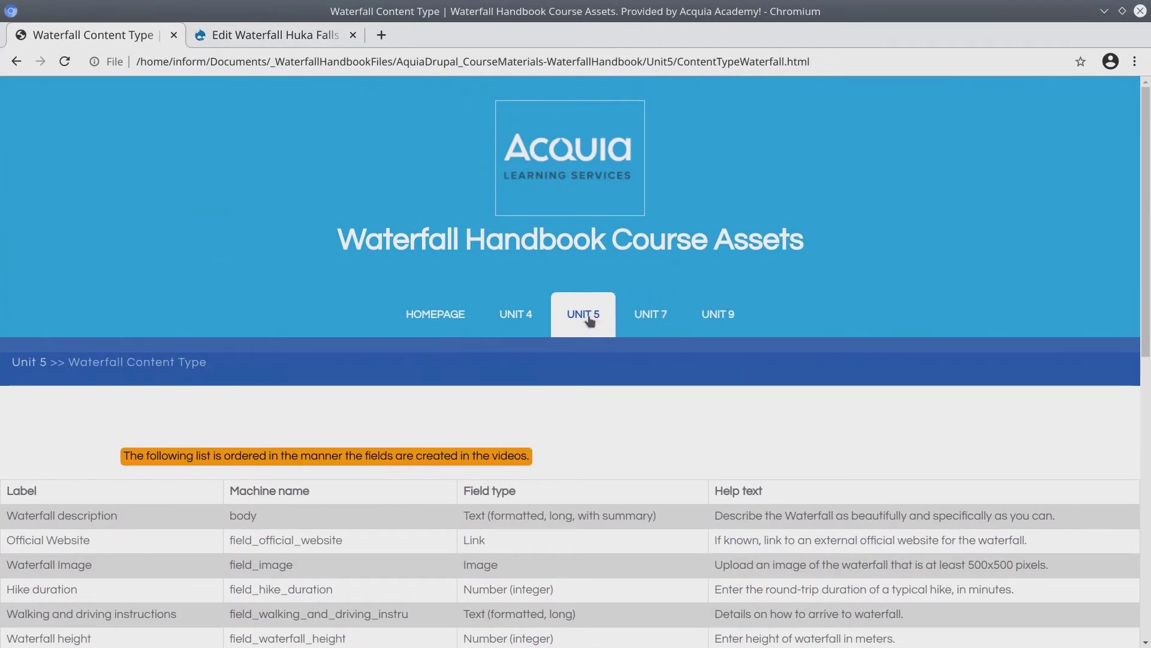
left_click(591, 319)
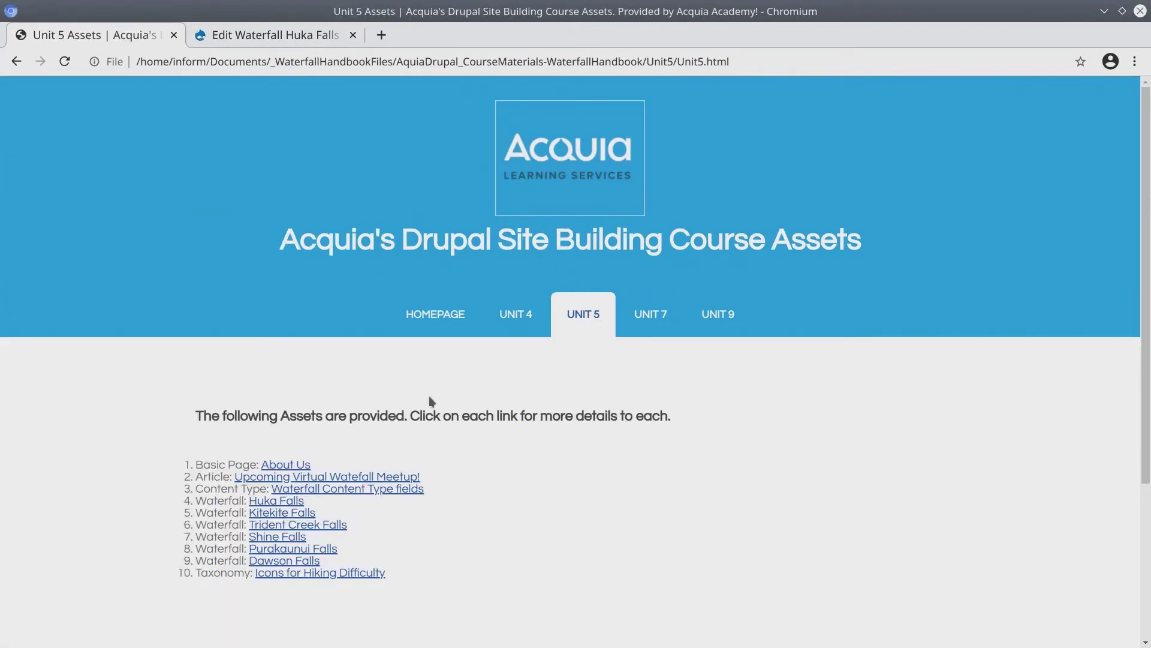
left_click(279, 501)
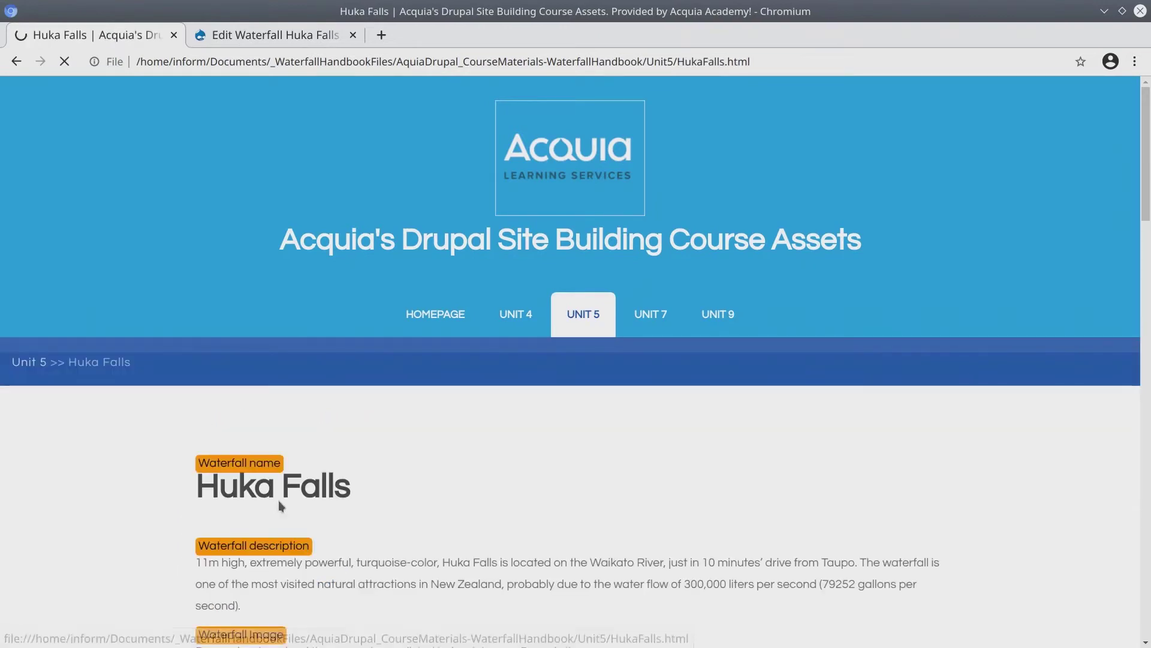
- Copy the Huka Falls YouTube URL and return to the Drupal edit form
scroll(372, 476, "down", 6)
scroll(371, 476, "down", 8)
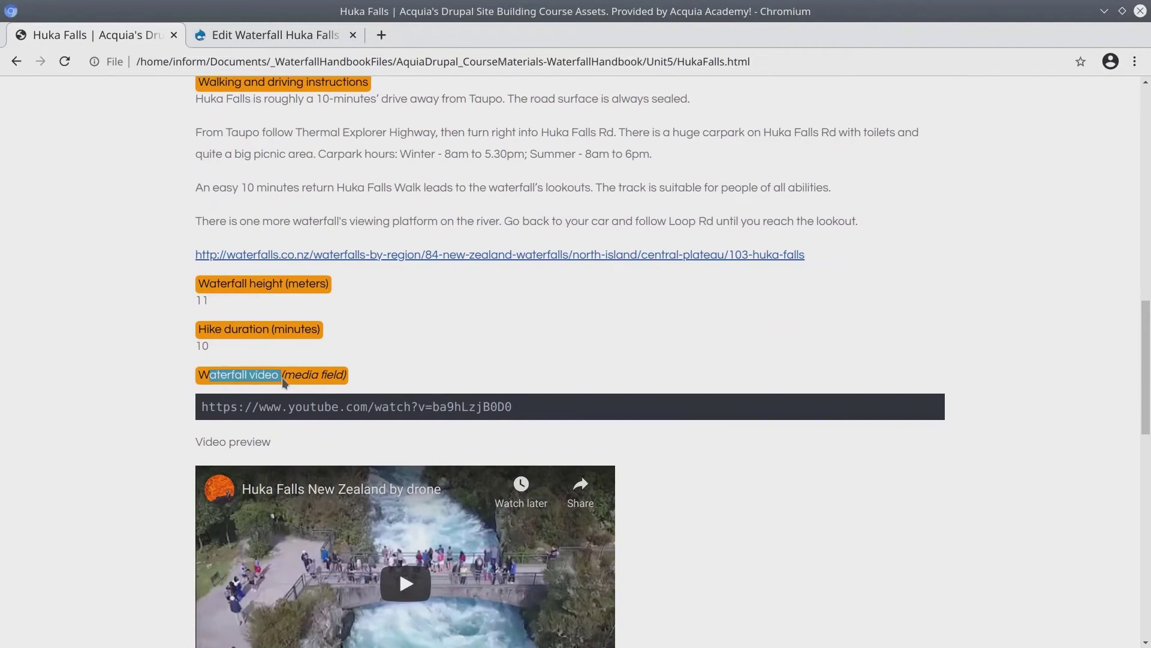
triple_click(291, 409)
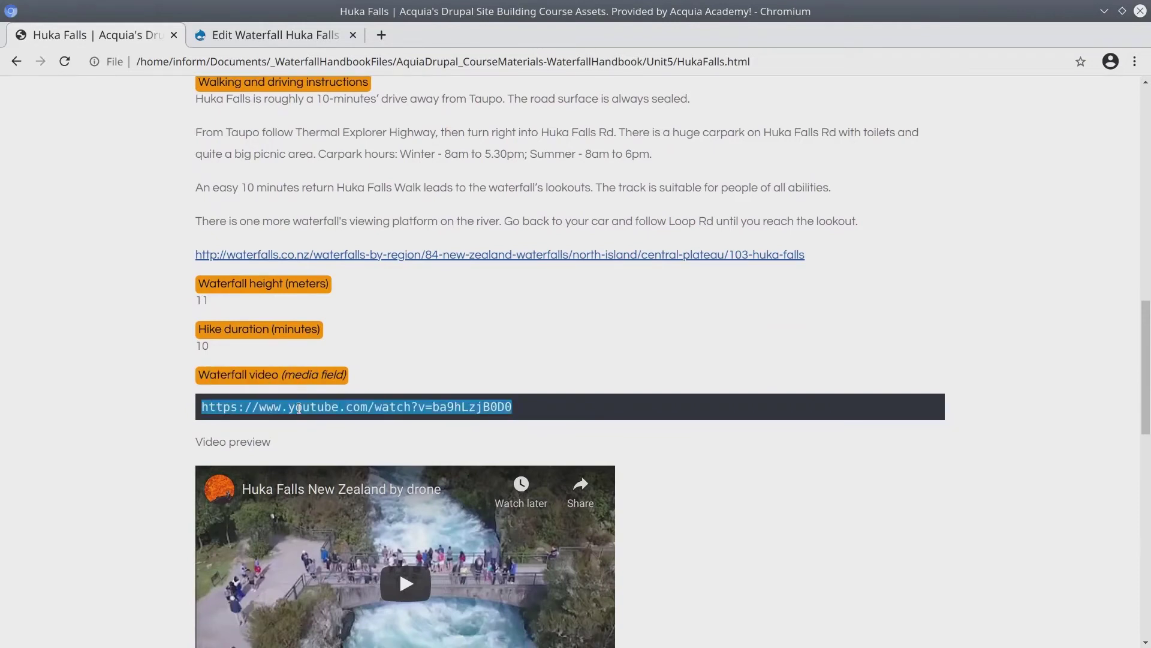
triple_click(290, 408)
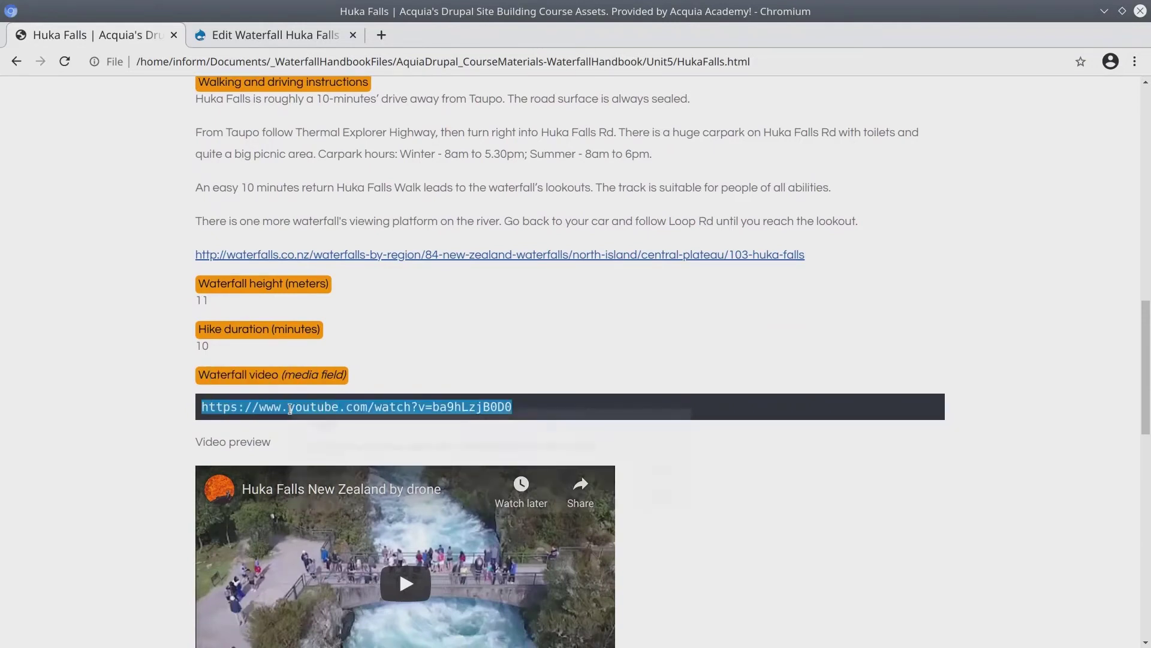
right_click(290, 409)
left_click(316, 423)
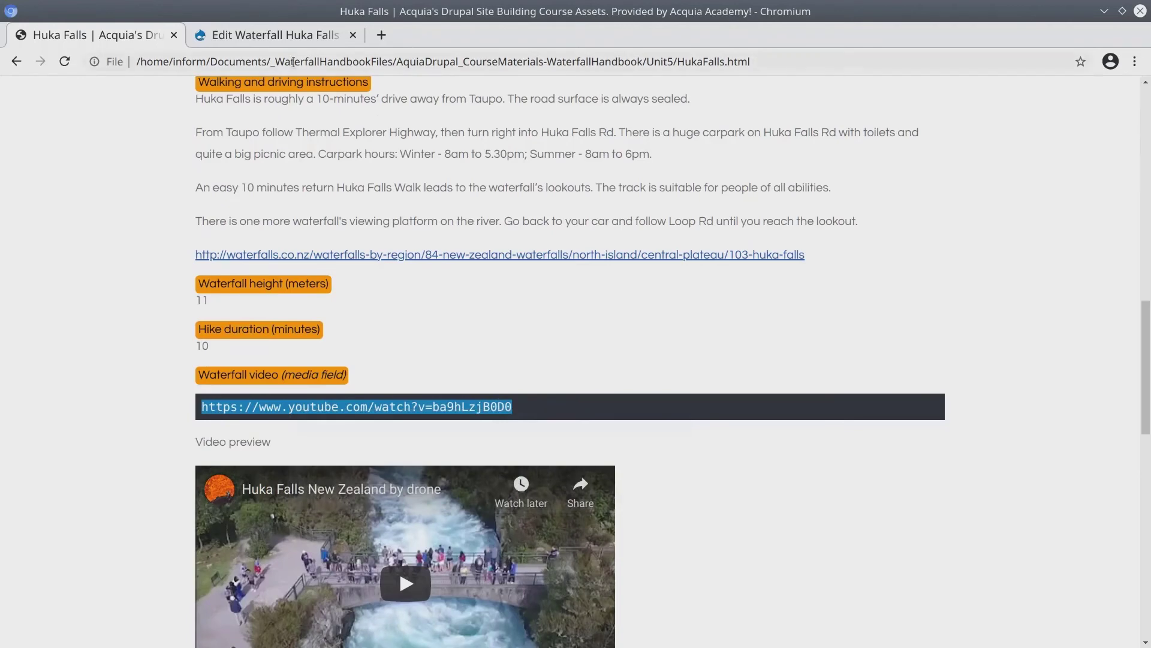
left_click(272, 42)
- Paste the Huka Falls YouTube URL into Waterfall video's Add media dialog and add it
scroll(85, 358, "down", 15)
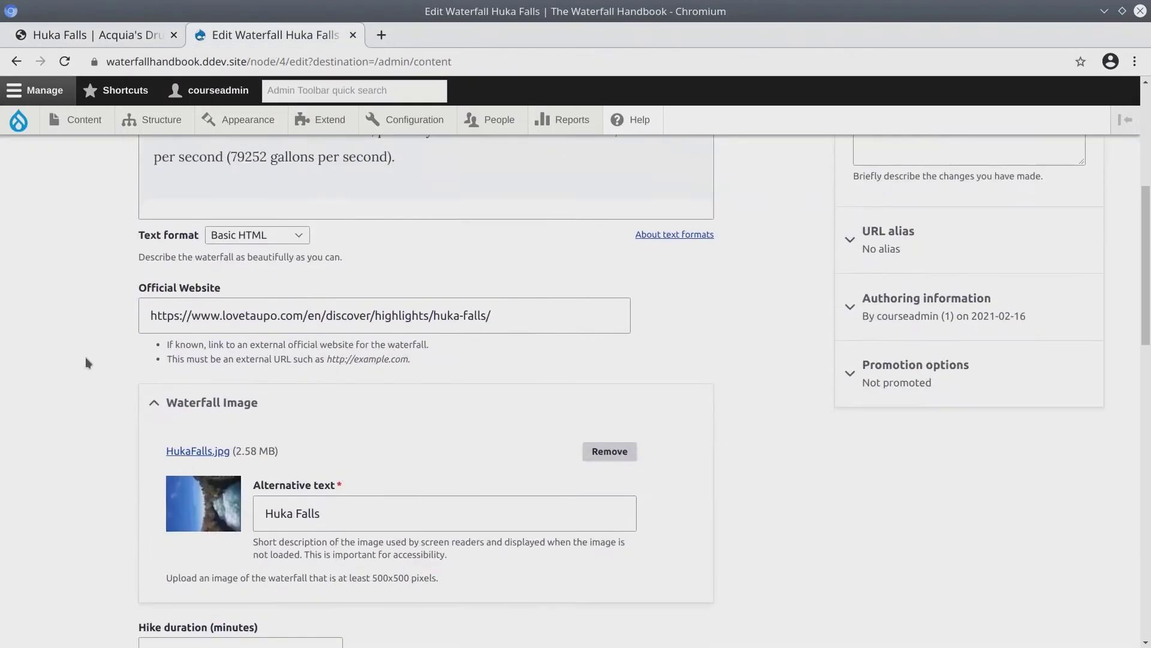
scroll(85, 355, "down", 5)
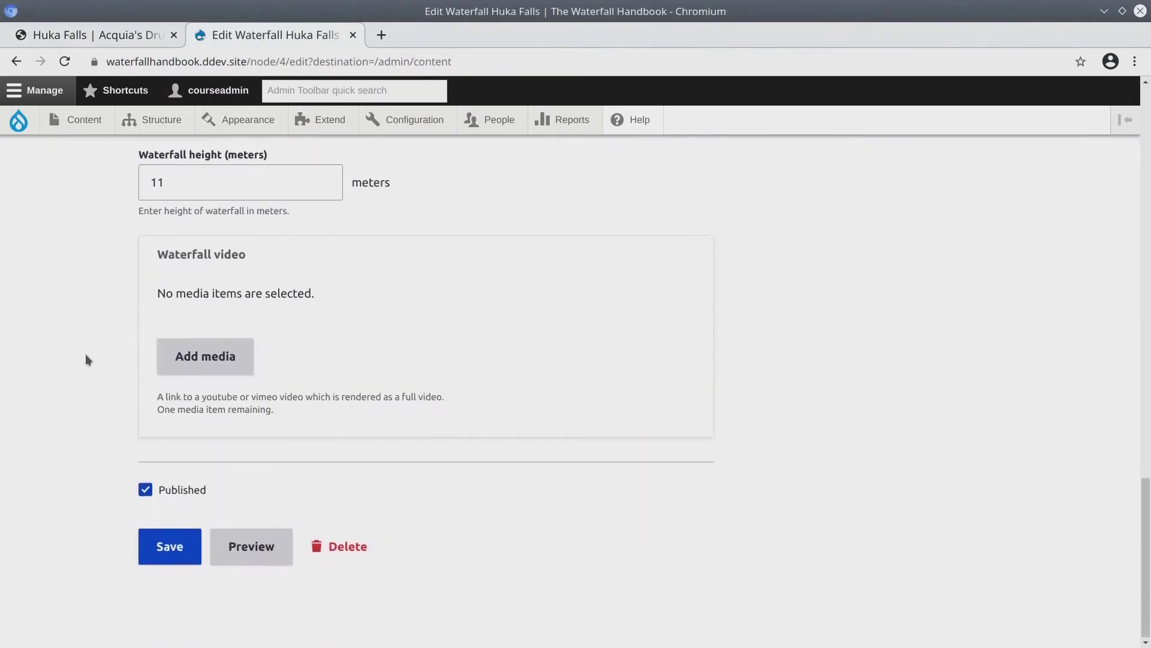
scroll(85, 354, "up", 2)
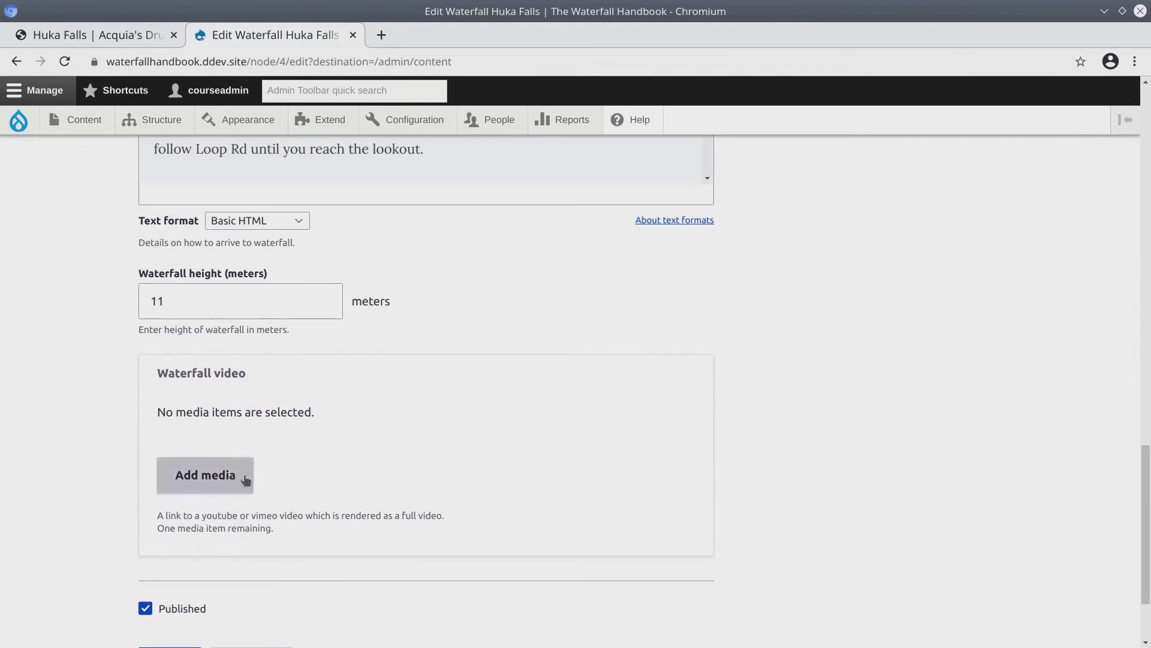
left_click(203, 482)
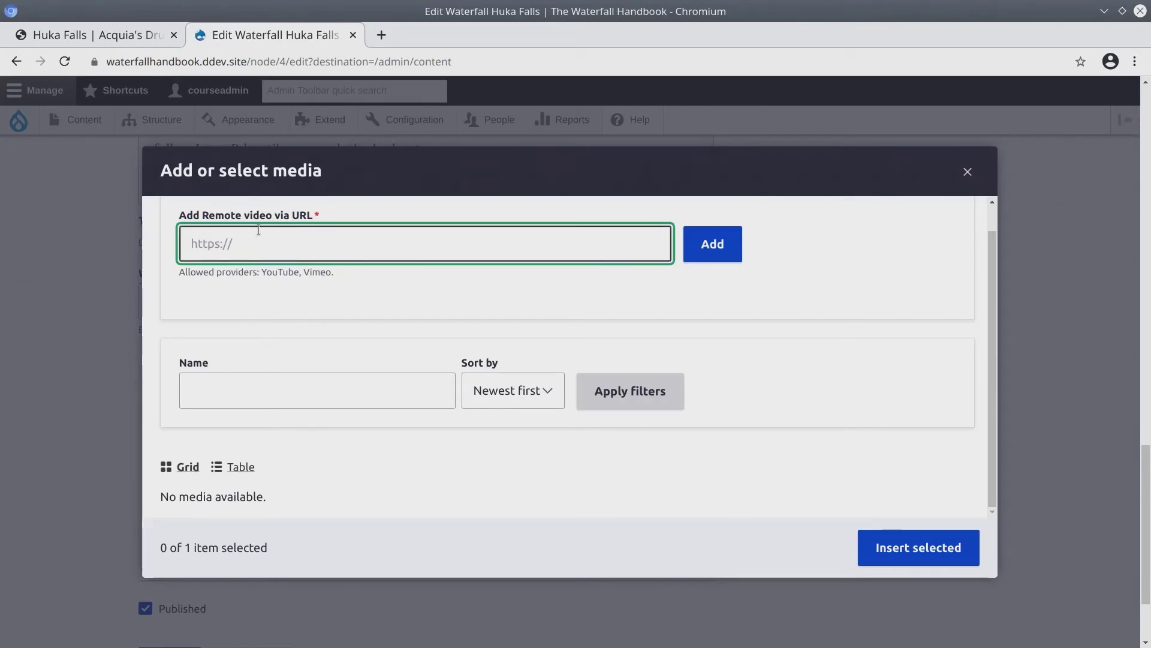
scroll(477, 470, "down", 2)
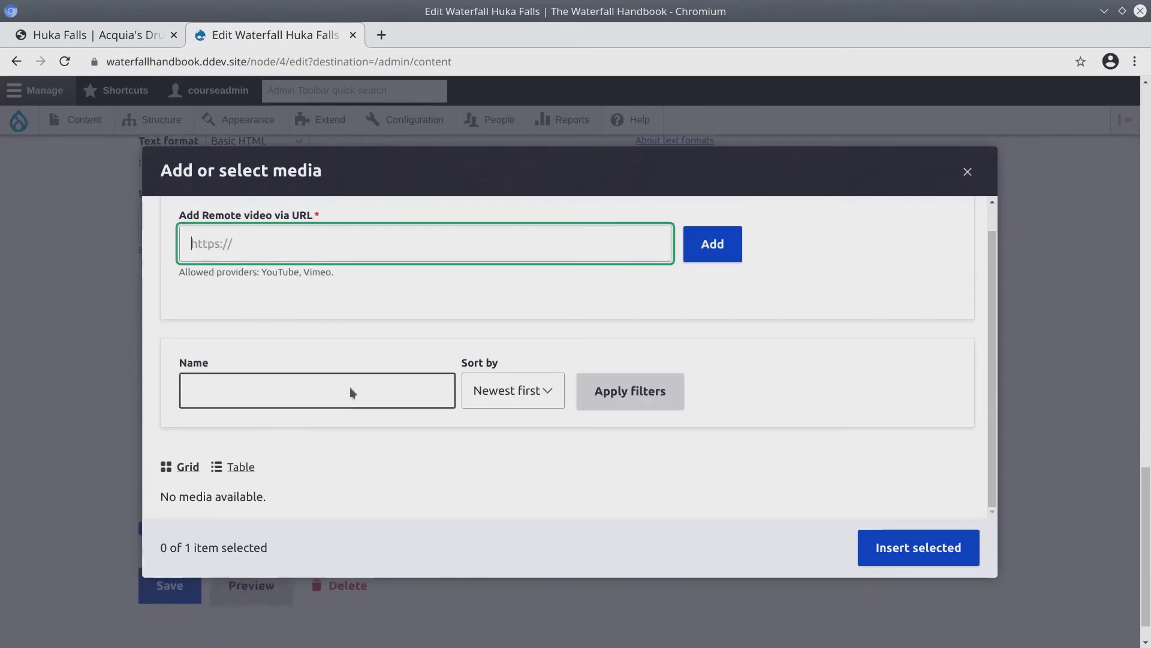
right_click(234, 292)
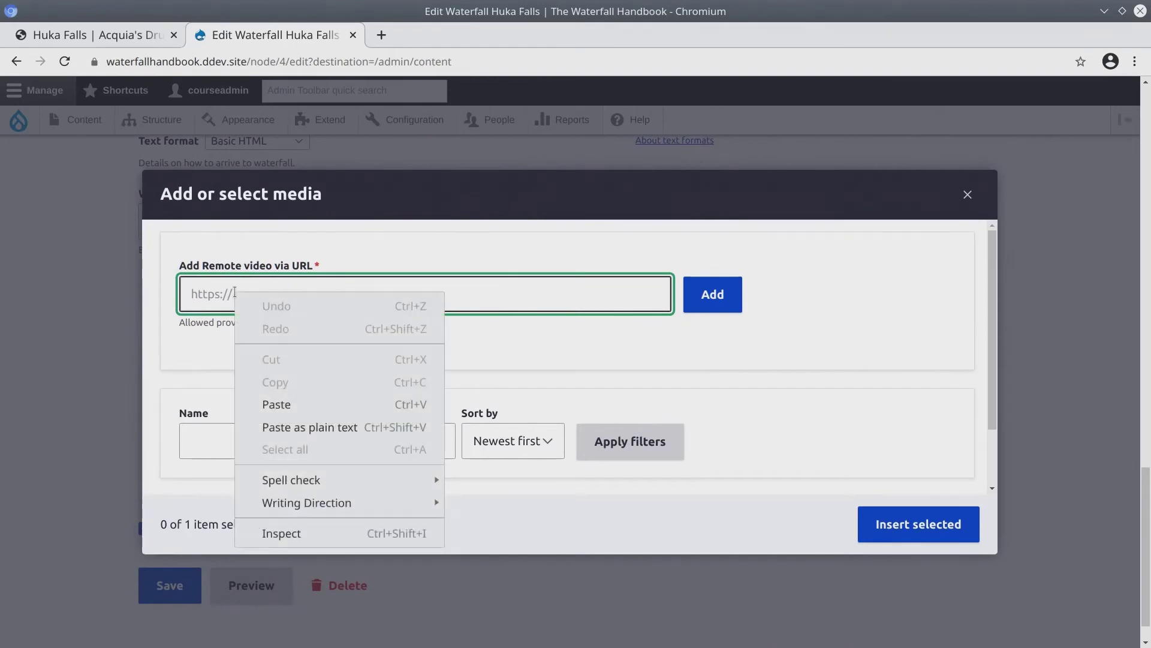
left_click(287, 405)
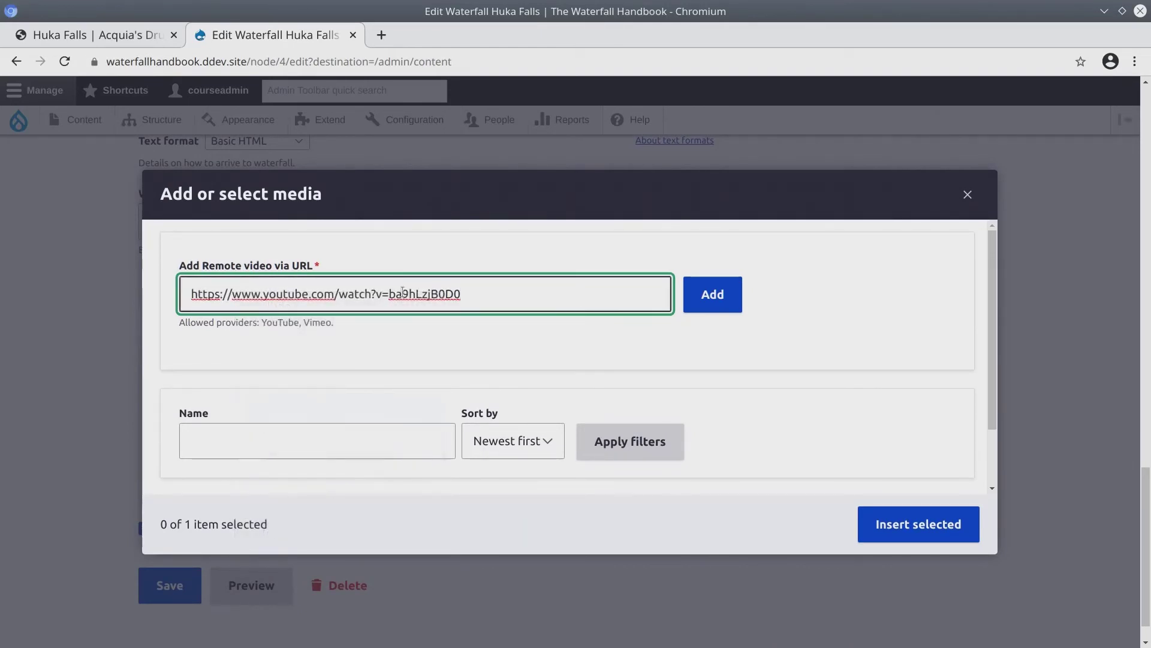
left_click(719, 304)
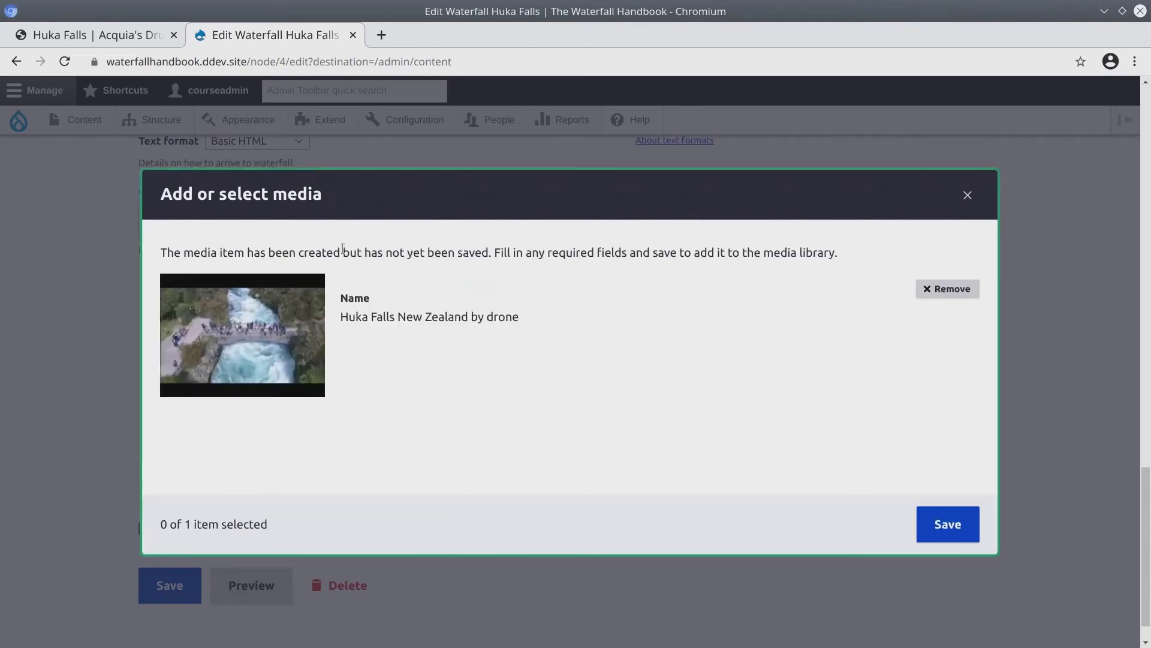
- Save the new Huka Falls drone video to the media library
left_click_drag(343, 249, 724, 256)
left_click(508, 265)
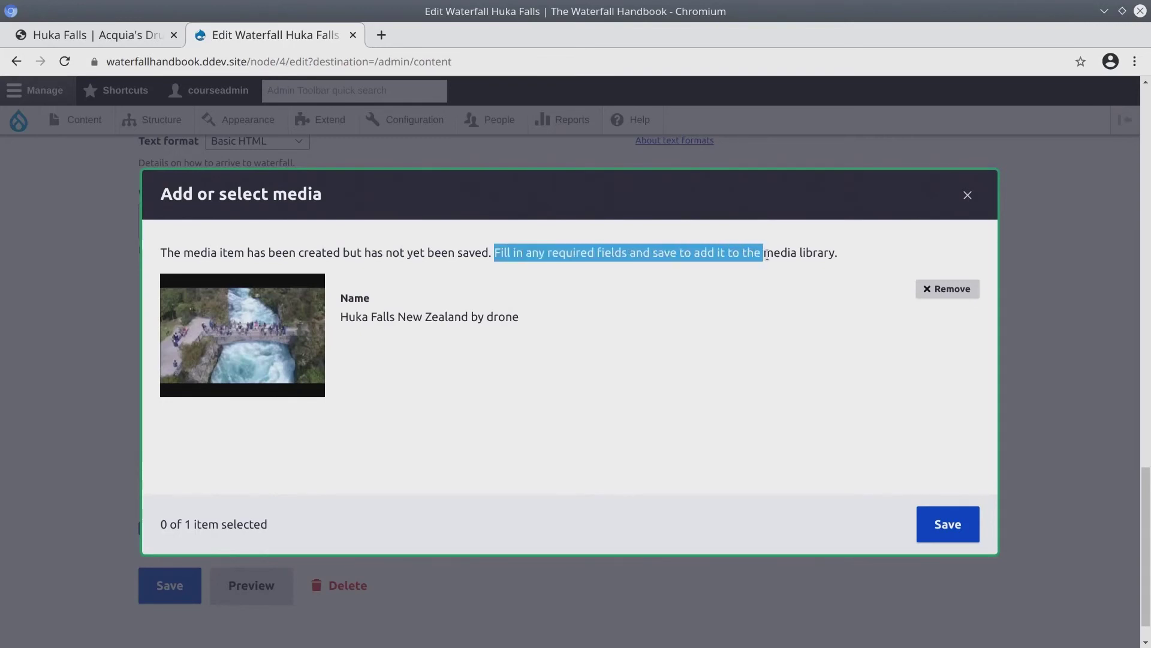
left_click(792, 249)
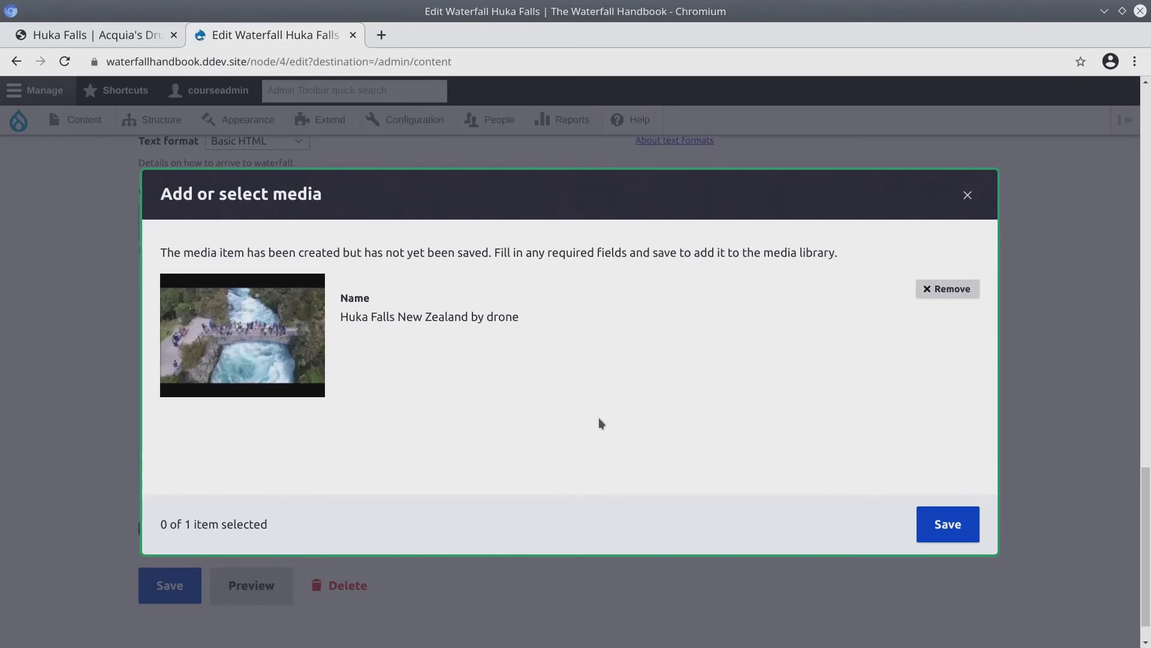
left_click(953, 528)
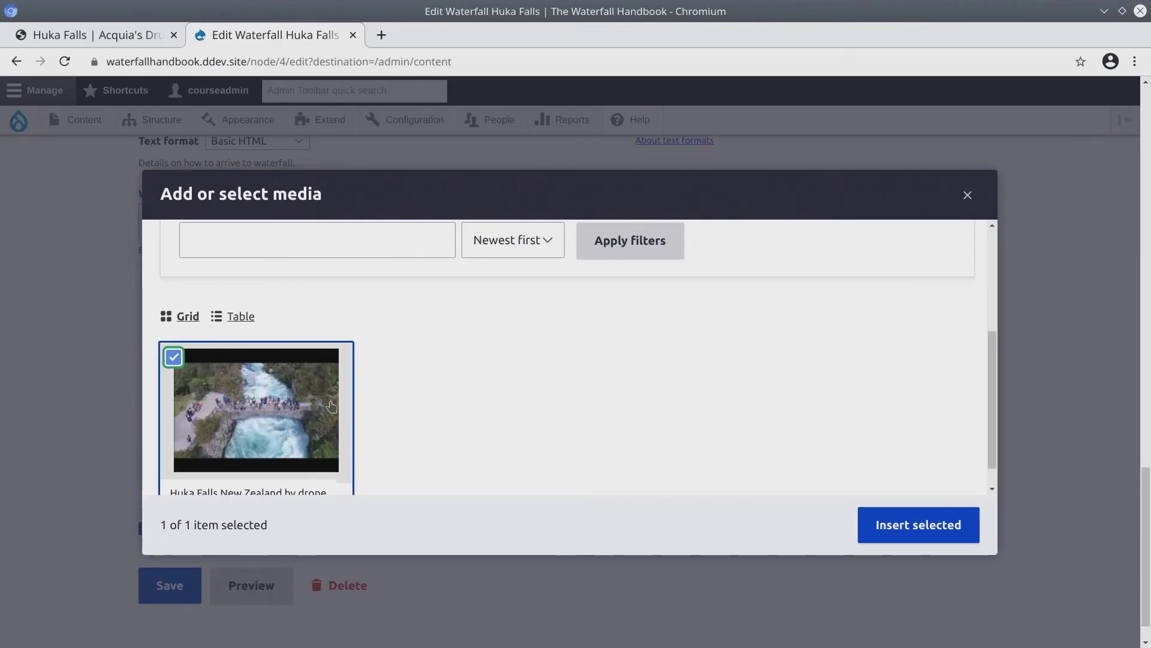
- Insert the drone video into Waterfall video and save the Huka Falls node
scroll(246, 461, "down", 1)
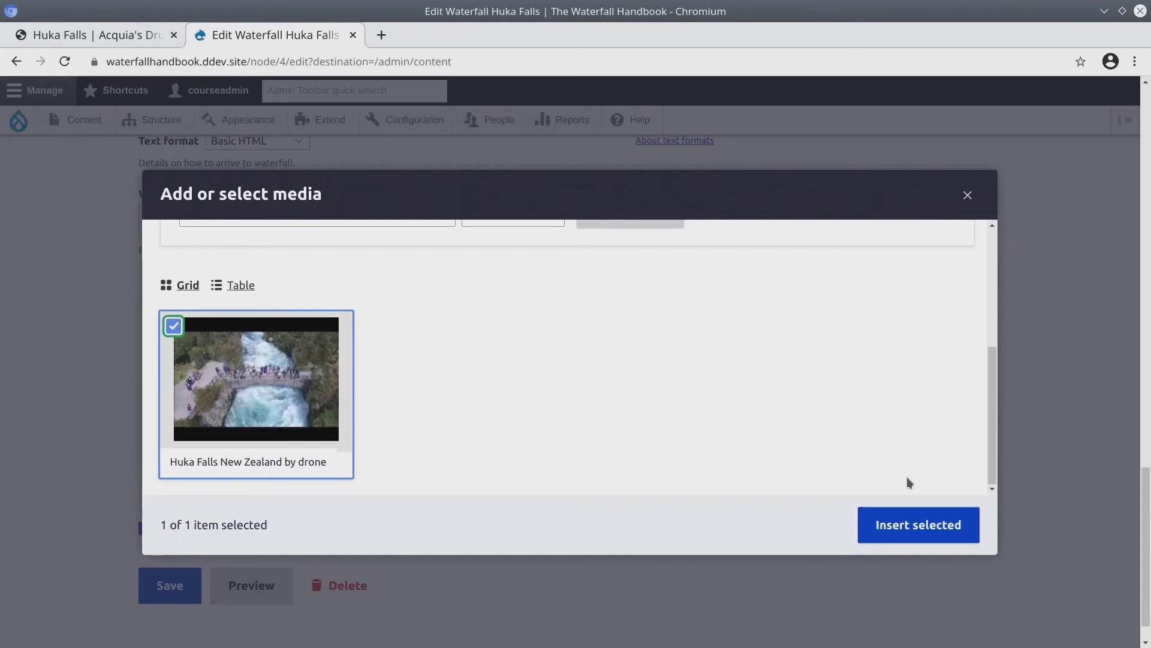
left_click(921, 535)
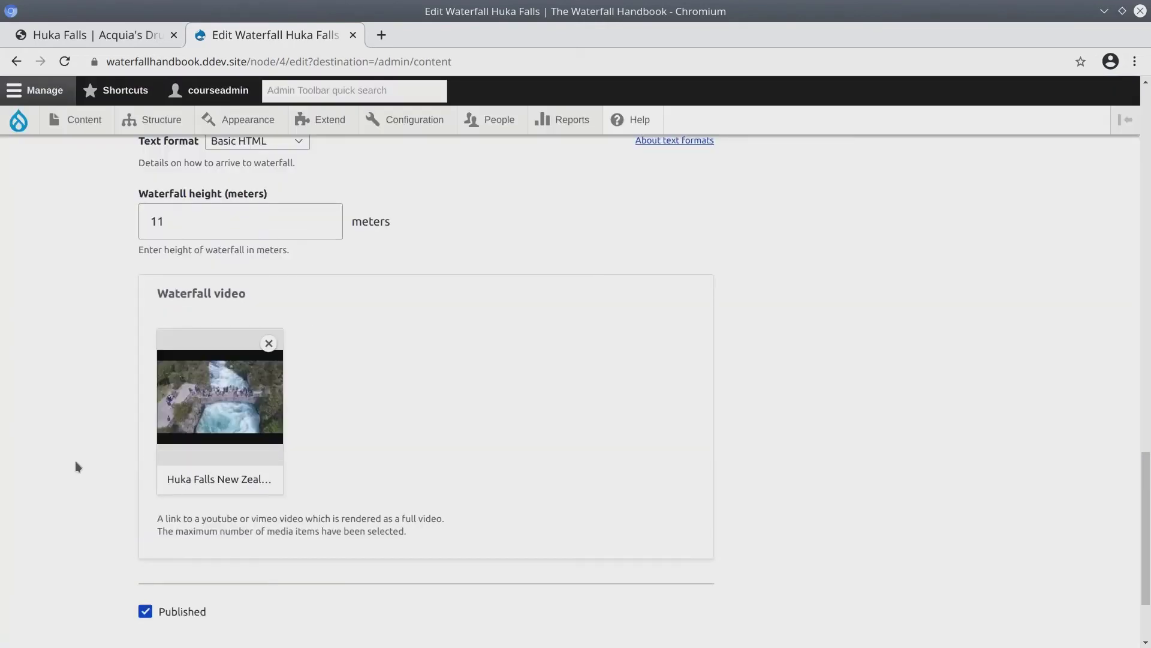
scroll(78, 461, "down", 4)
left_click(174, 545)
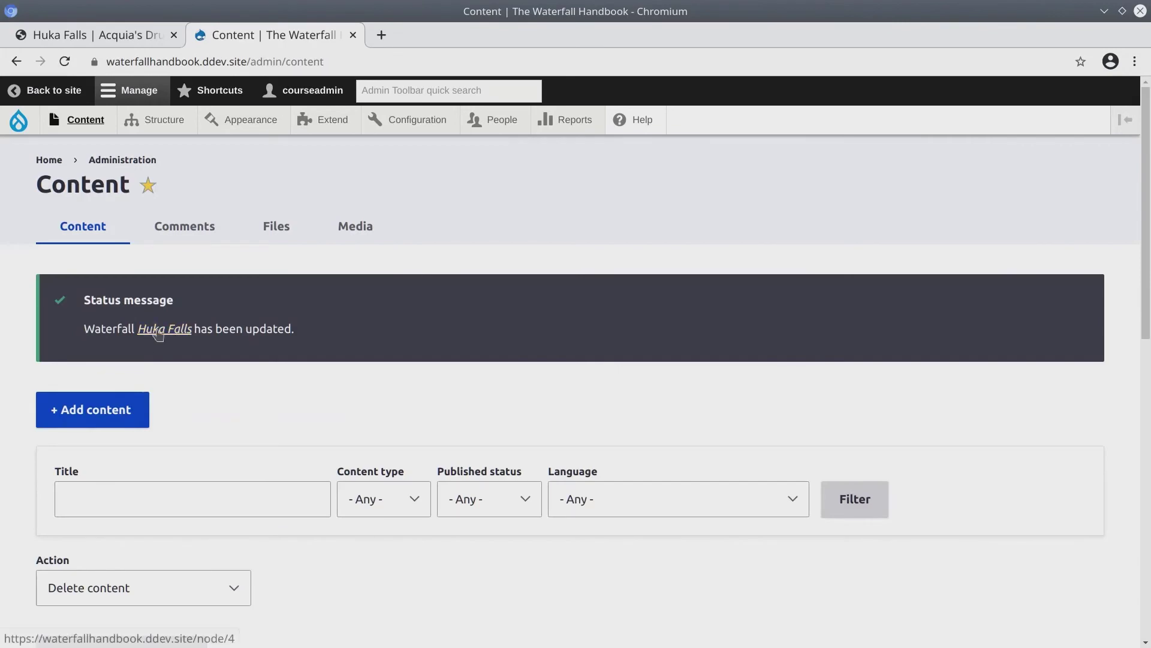
right_click(159, 333)
left_click(198, 342)
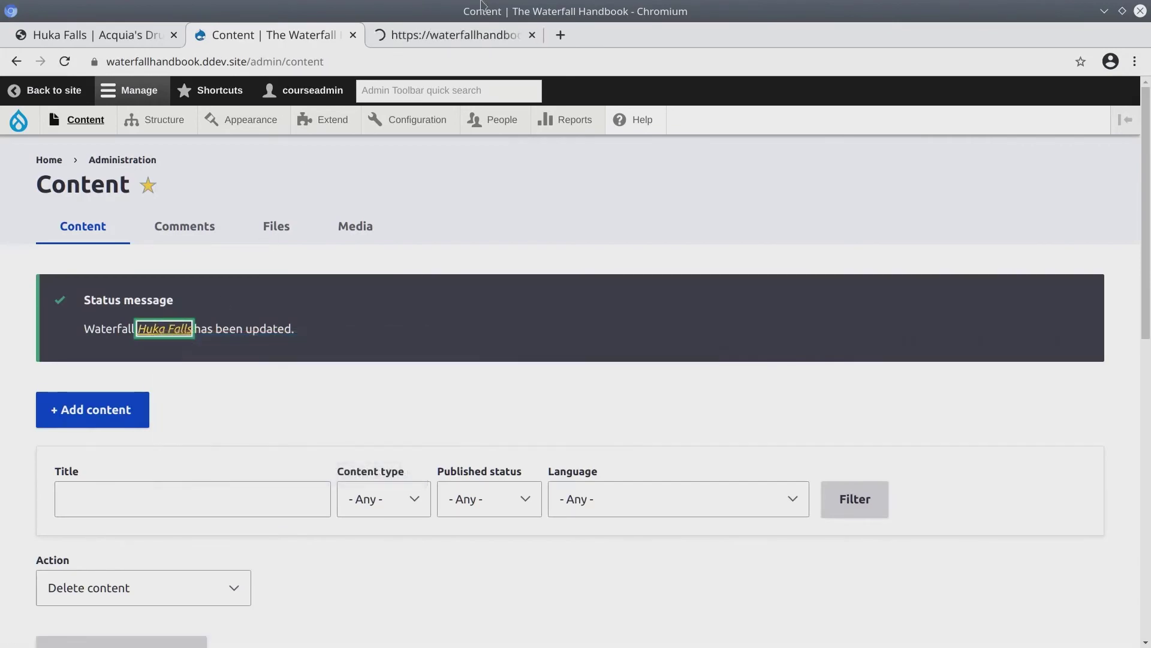
left_click(457, 37)
scroll(218, 390, "down", 10)
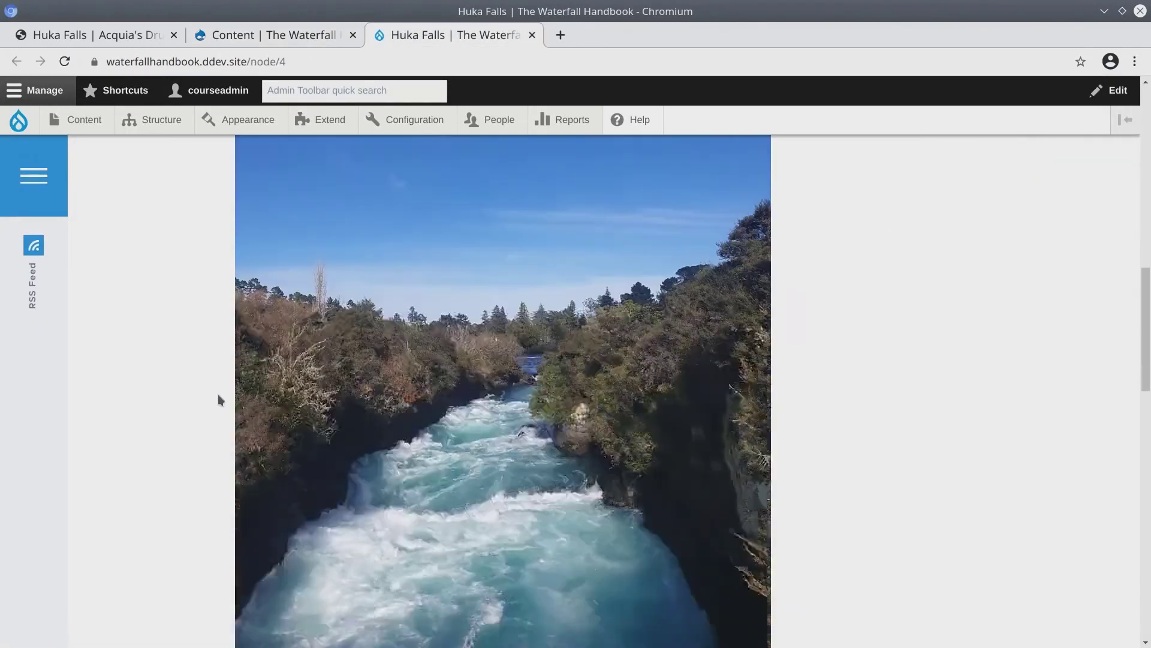
scroll(218, 394, "down", 10)
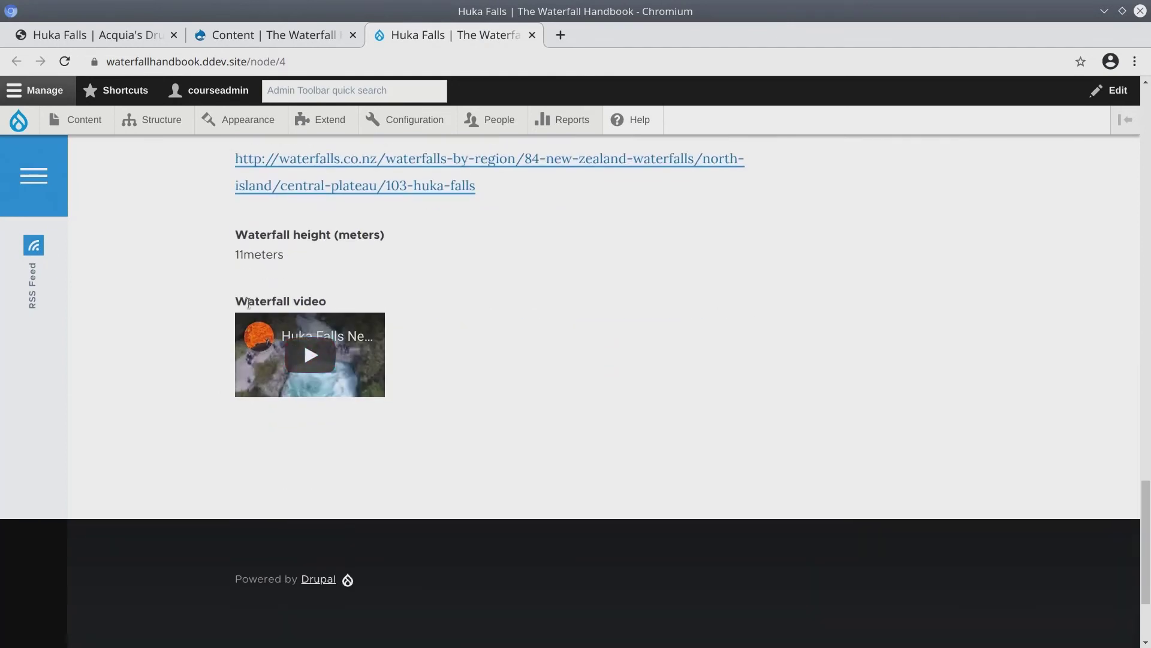
left_click(310, 355)
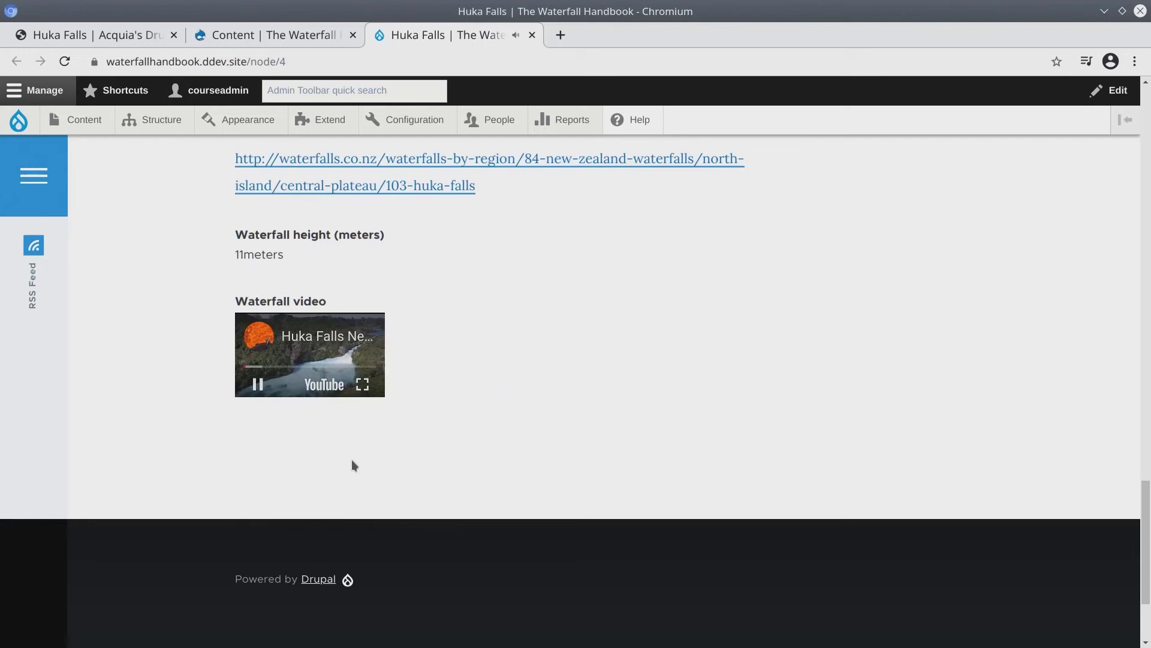
left_click(258, 383)
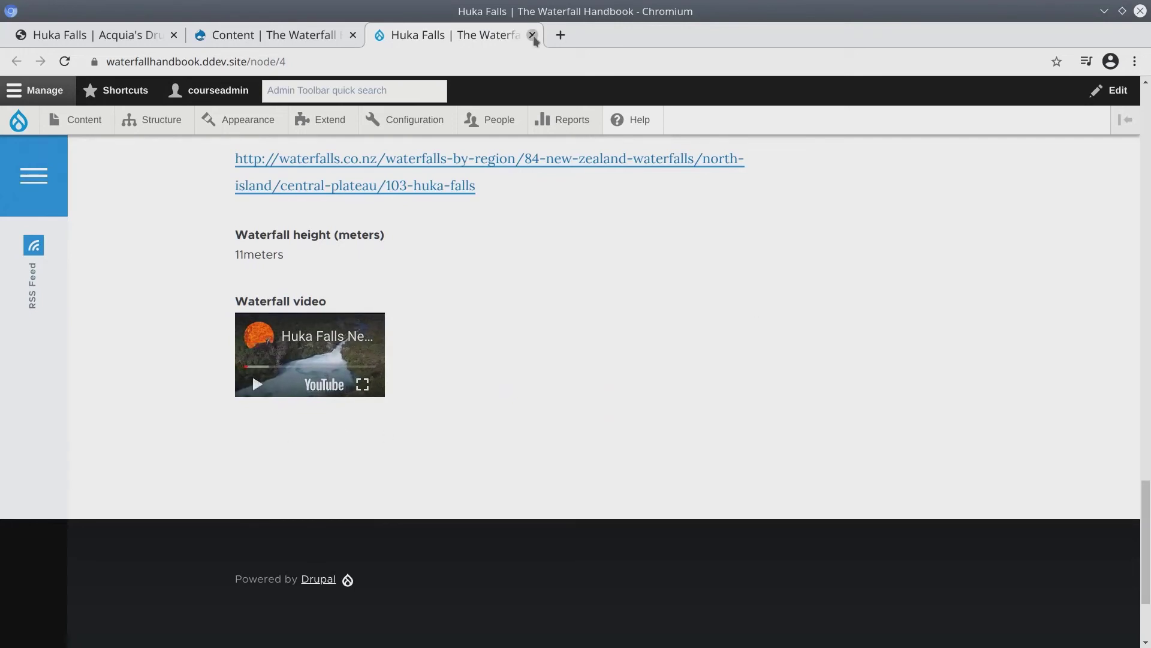
left_click(533, 36)
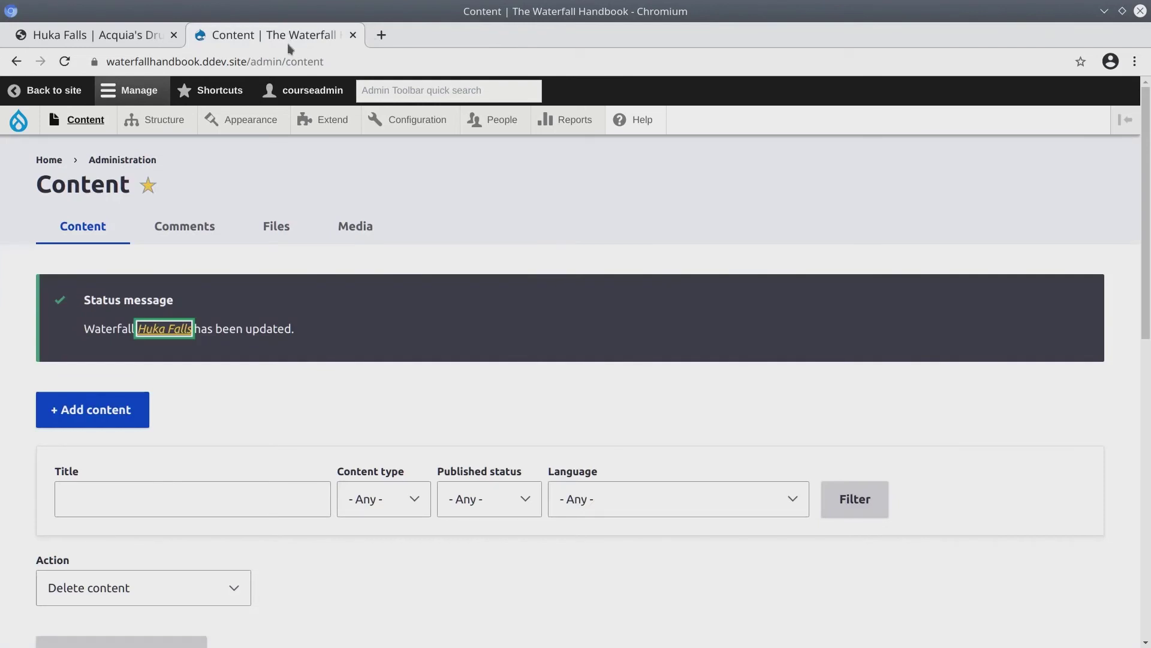
- Attach YouTube videos to Kitekite and Trident Creek Falls, then paste the Shine Falls link
scroll(272, 387, "down", 8)
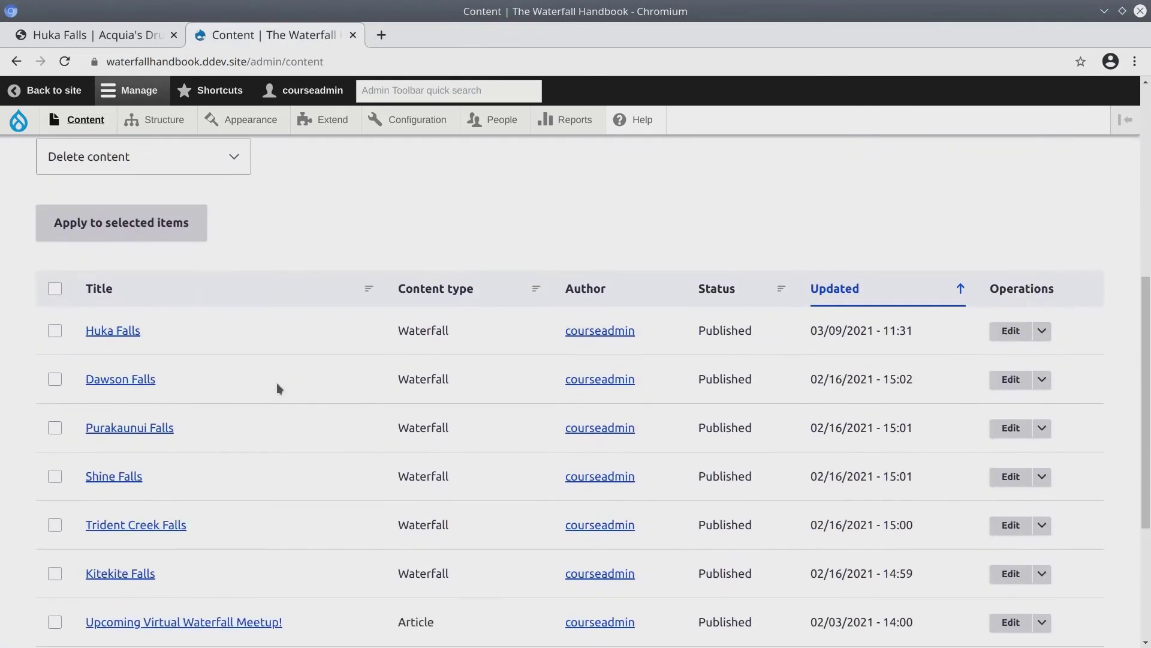
scroll(197, 390, "down", 2)
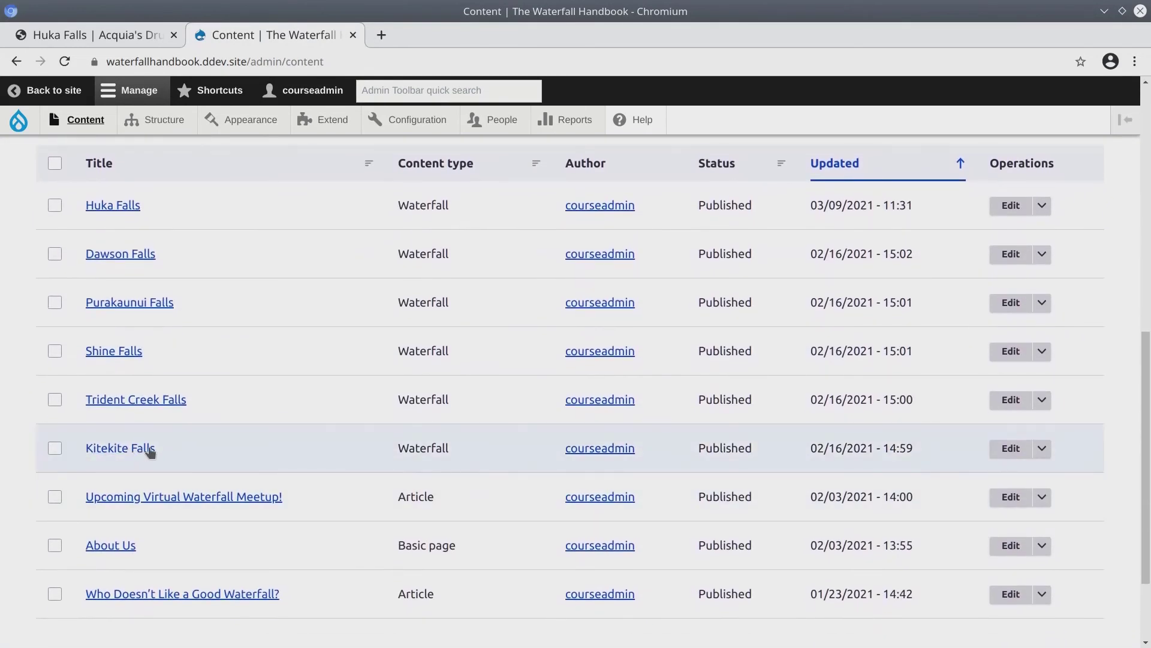
left_click(1011, 448)
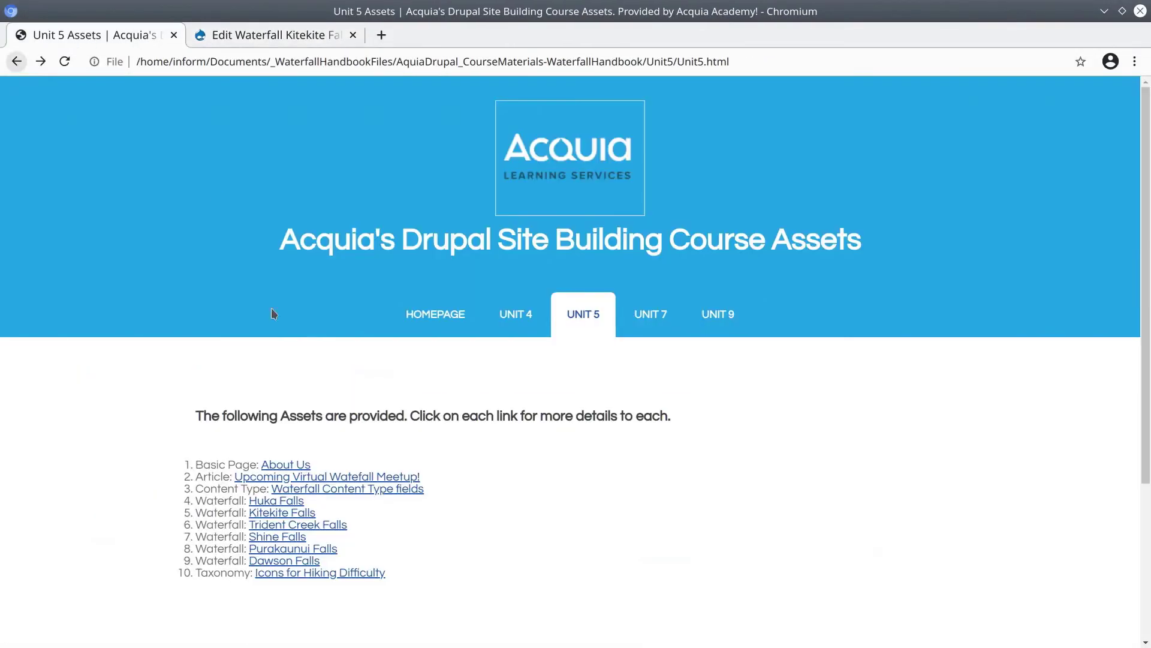
left_click(299, 447)
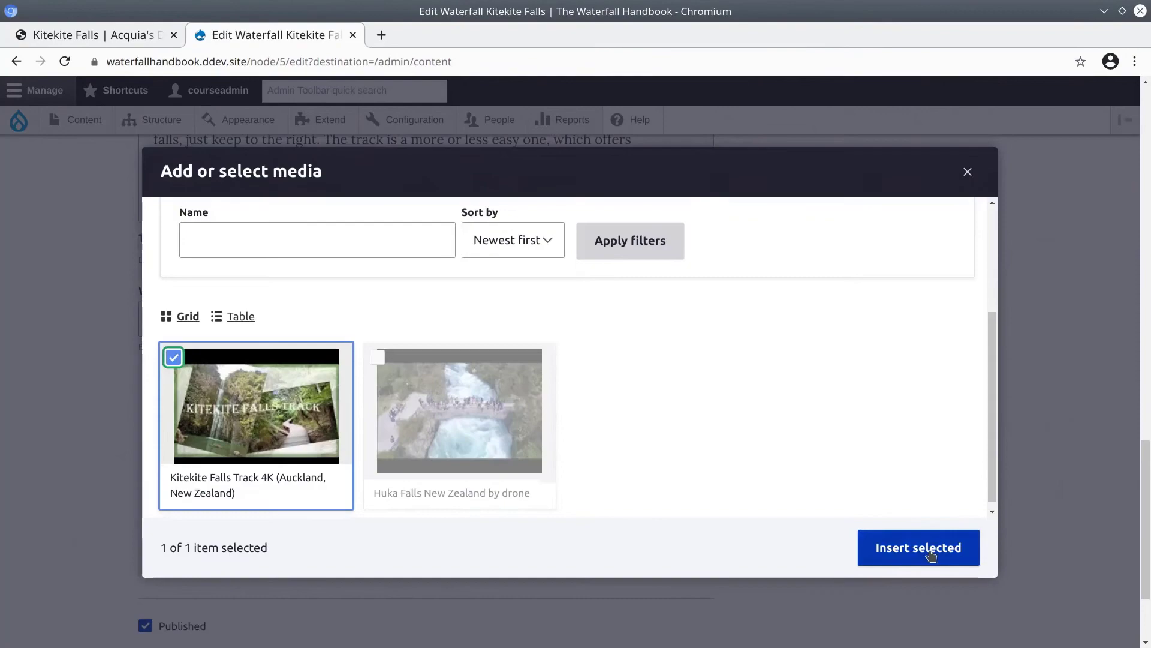
left_click(1011, 448)
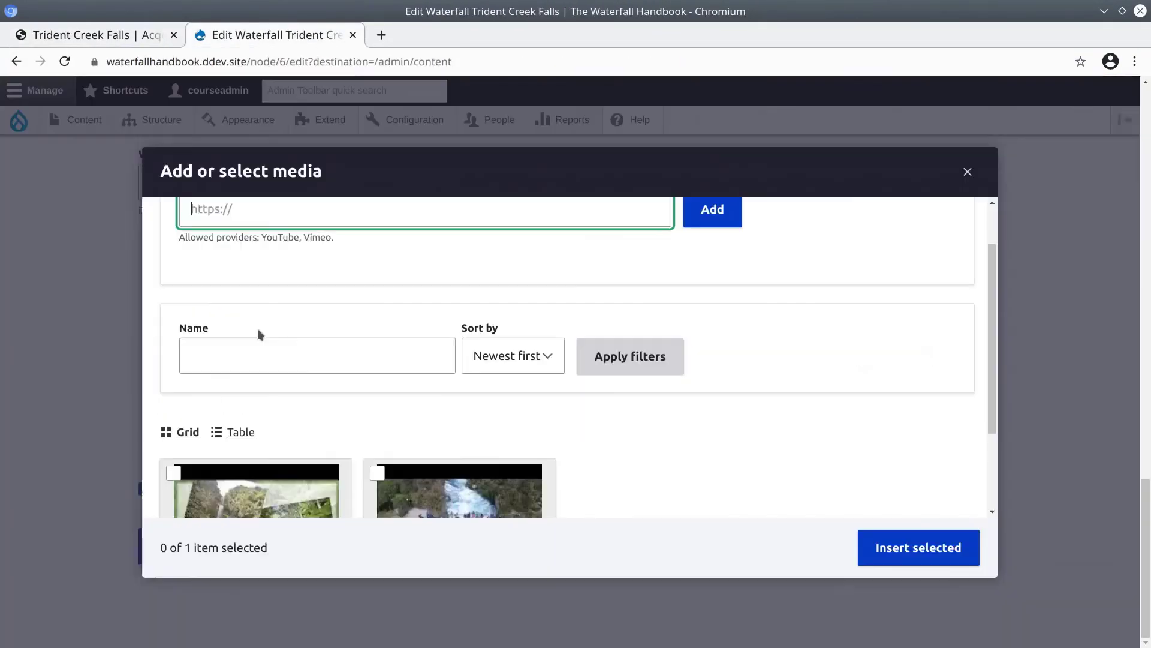
type("https://www.youtube.com/watch?v=TR3TrAYK_t4")
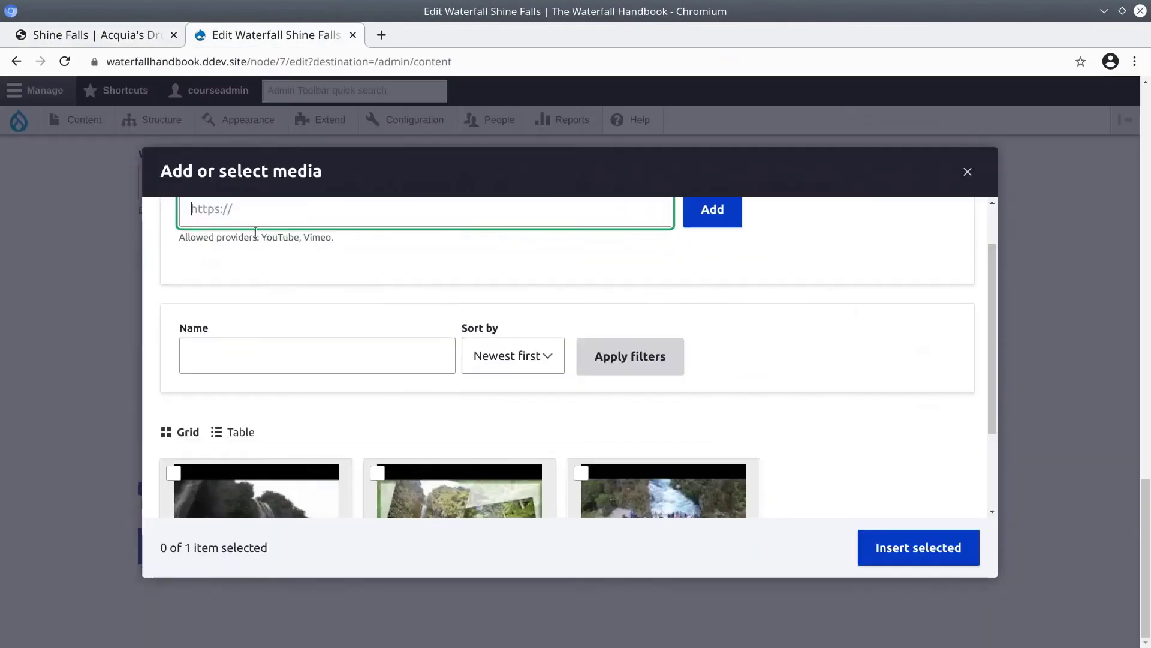
type("https://www.youtube.com/watch?v=H4W0CNXSacw")
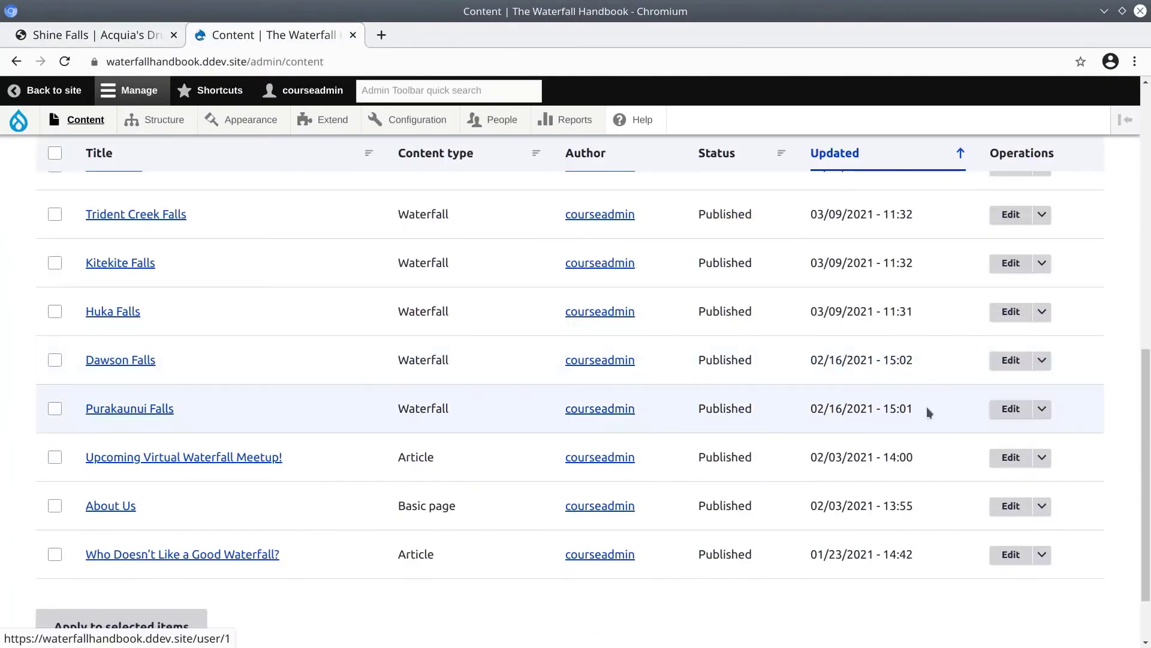
- Copy the Purakaunui Falls YouTube link and save its new media item
right_click(388, 303)
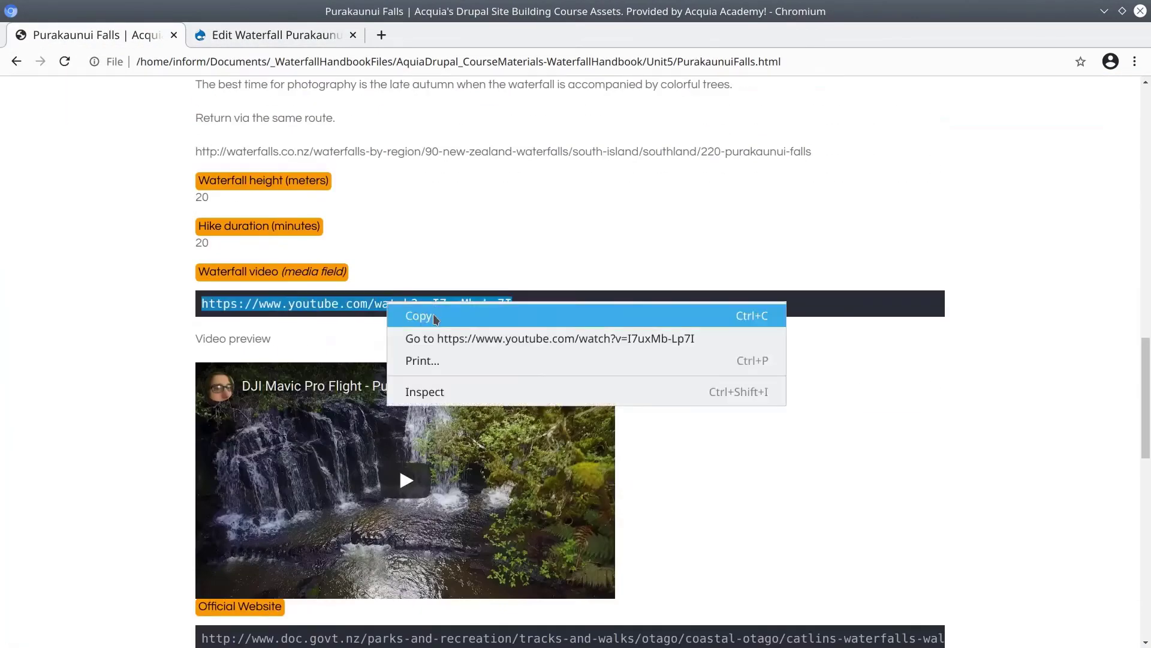
left_click(420, 316)
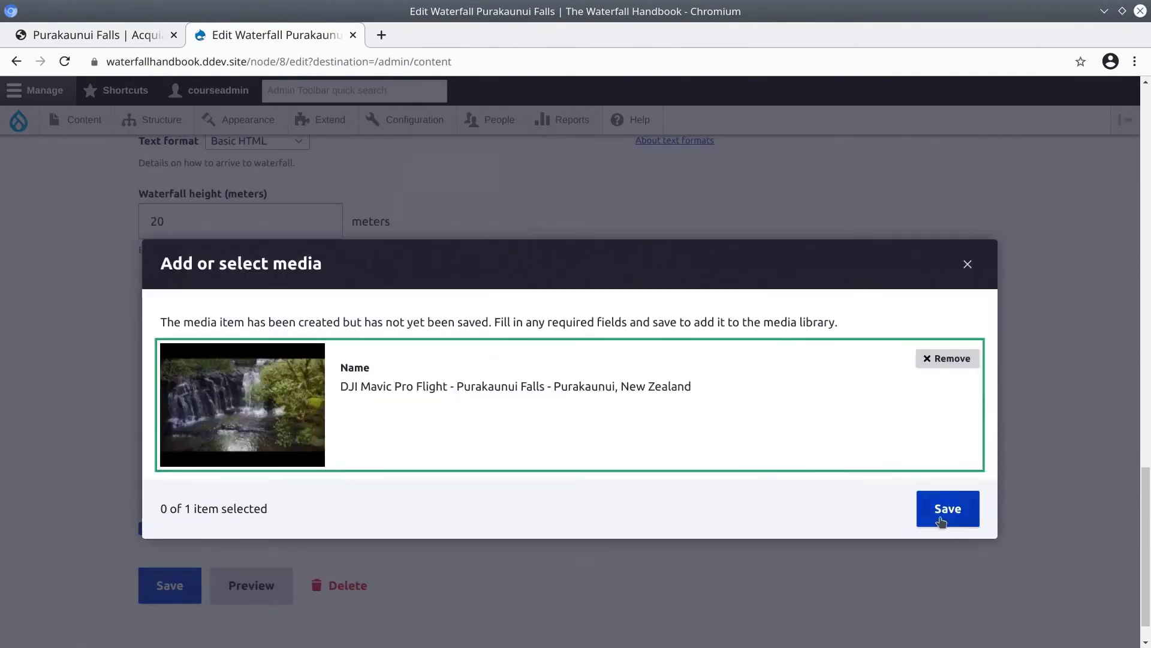
left_click(941, 521)
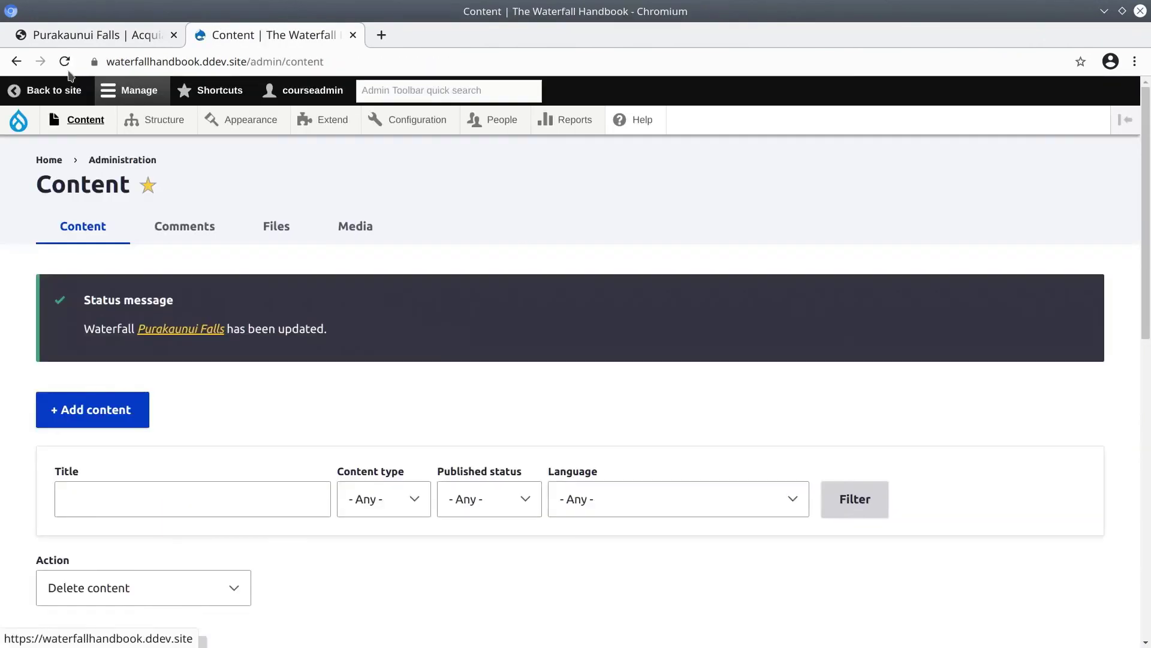
scroll(236, 311, "down", 10)
- Add the Dawson Falls YouTube link as its waterfall video media item
left_click(1011, 411)
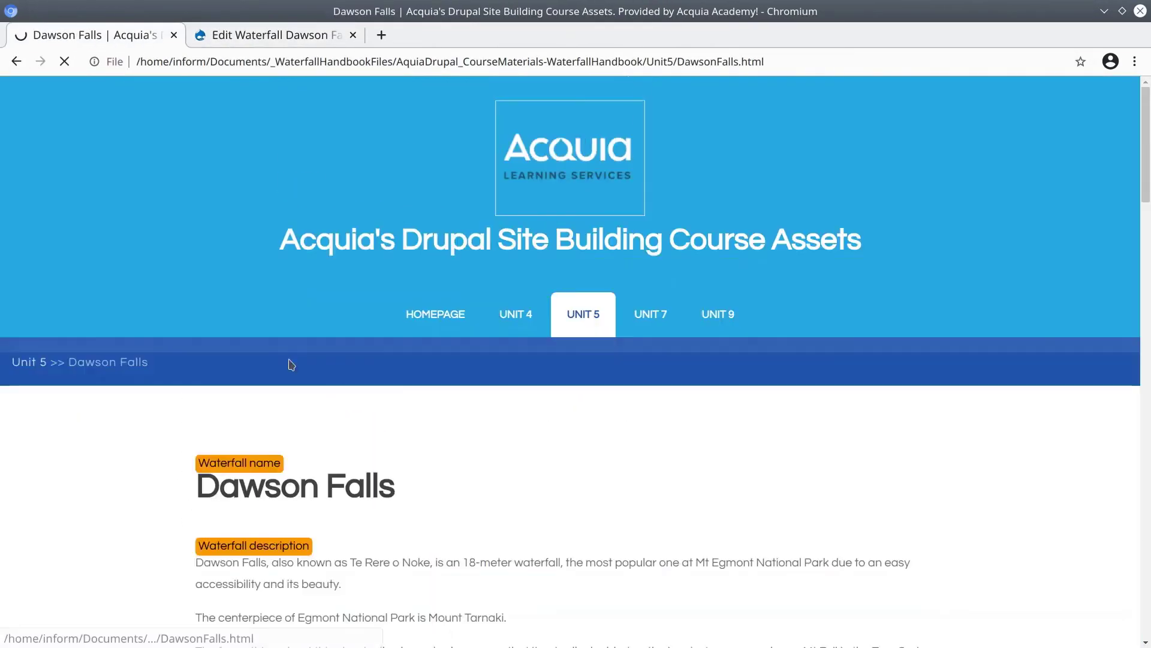
scroll(288, 360, "down", 10)
triple_click(384, 215)
key("ctrl+c")
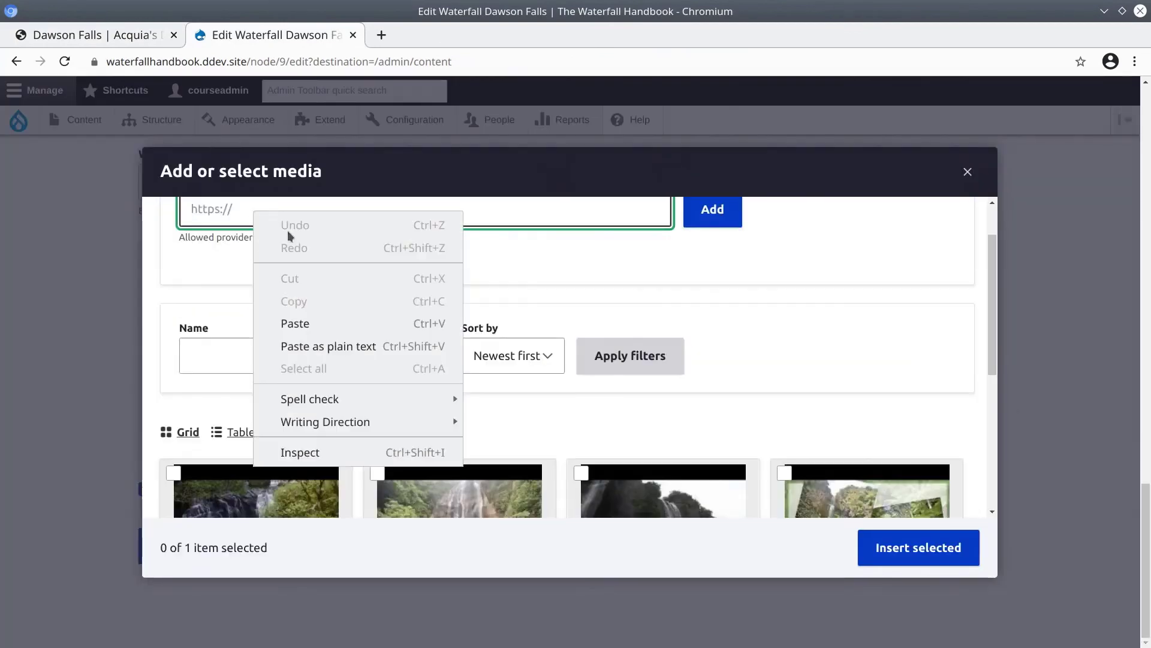
left_click(295, 393)
left_click(709, 207)
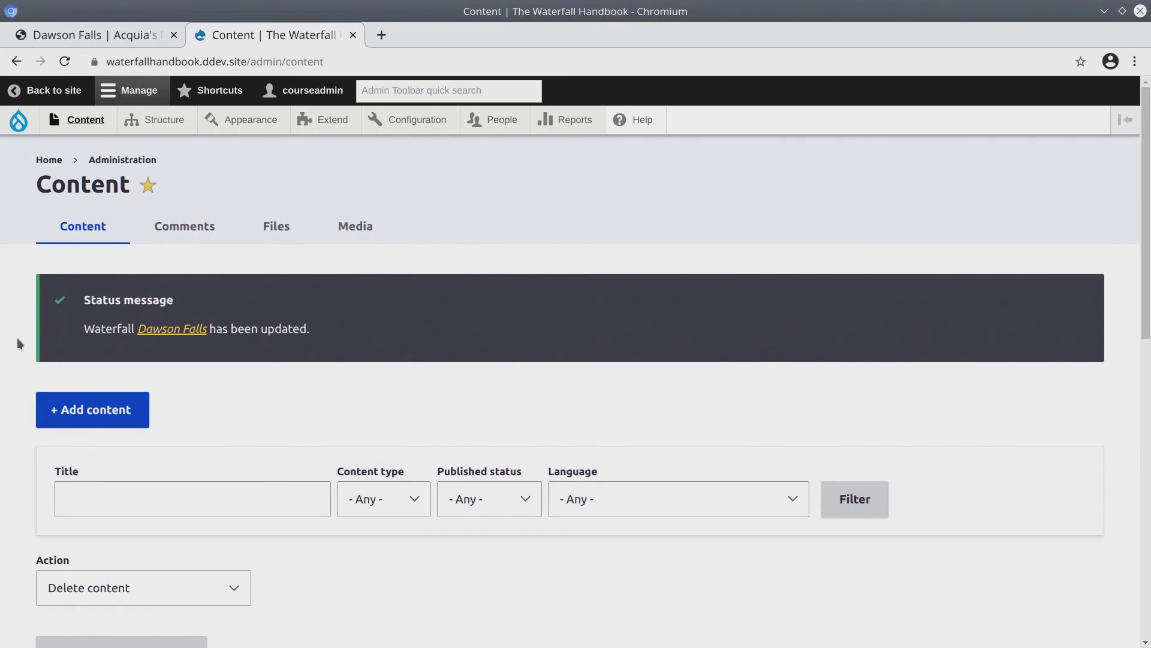
scroll(23, 343, "down", 8)
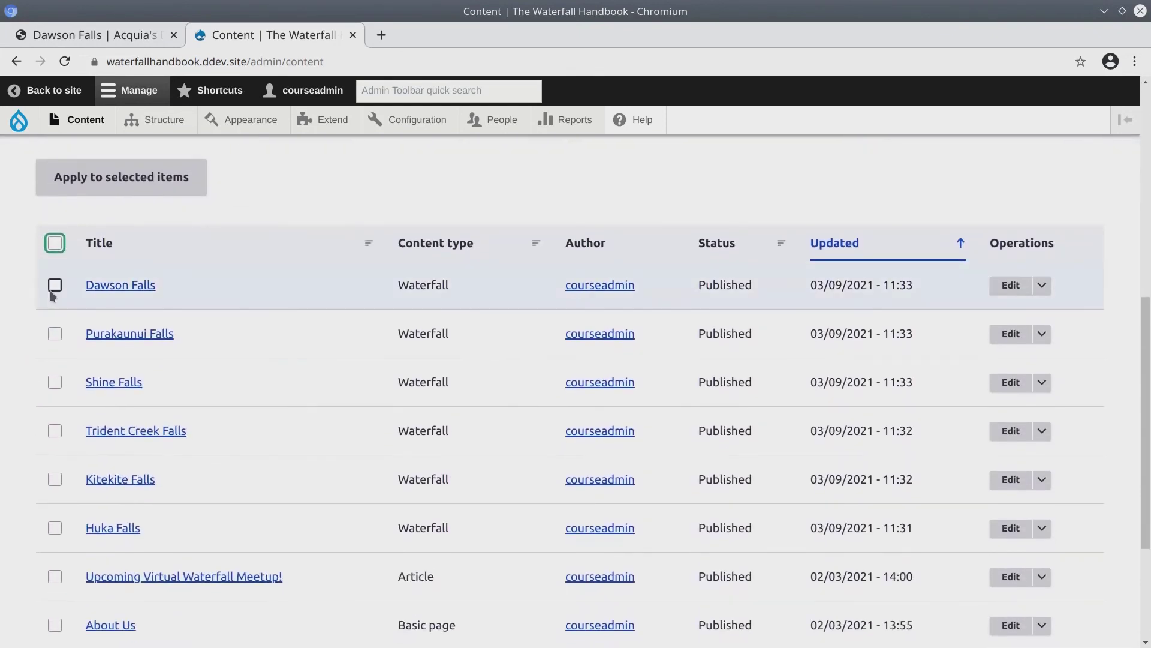
- Tick all six Waterfall rows, Dawson through Huka Falls, for a bulk action
left_click(54, 287)
left_click(54, 335)
left_click(54, 382)
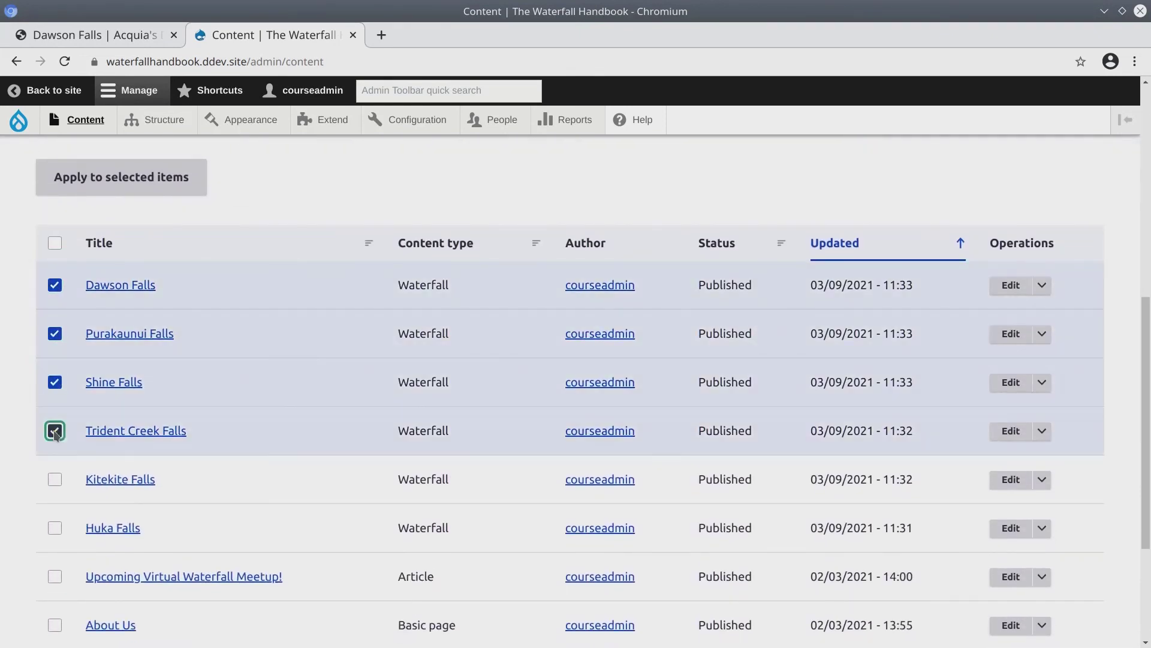
left_click(54, 431)
left_click(54, 480)
left_click(54, 528)
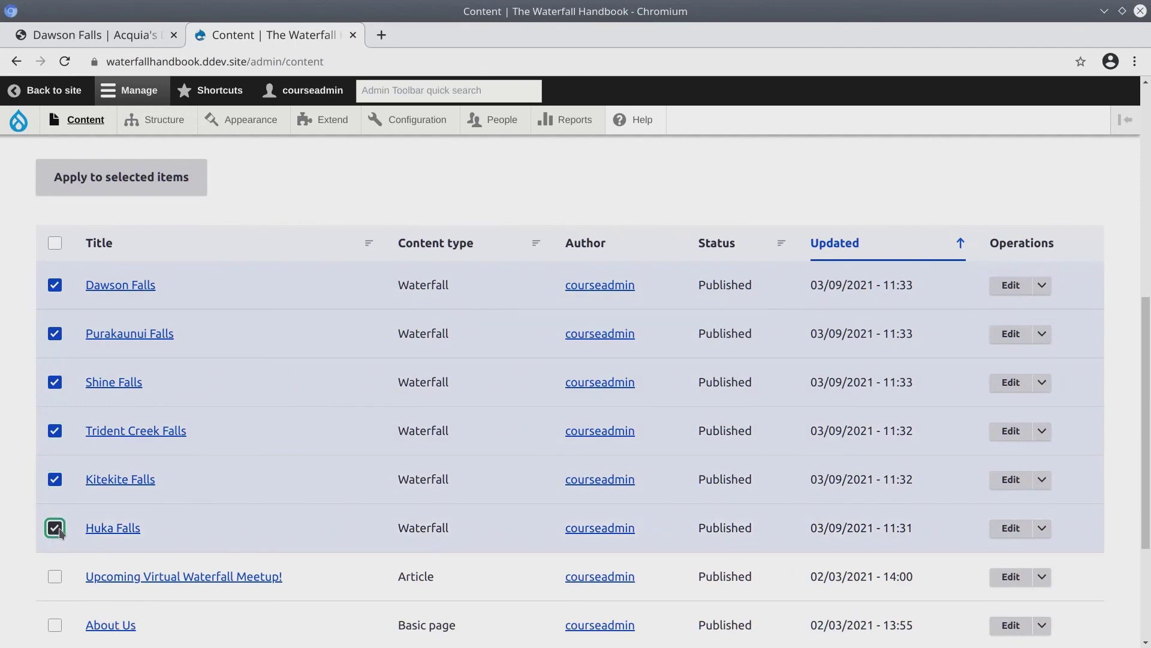